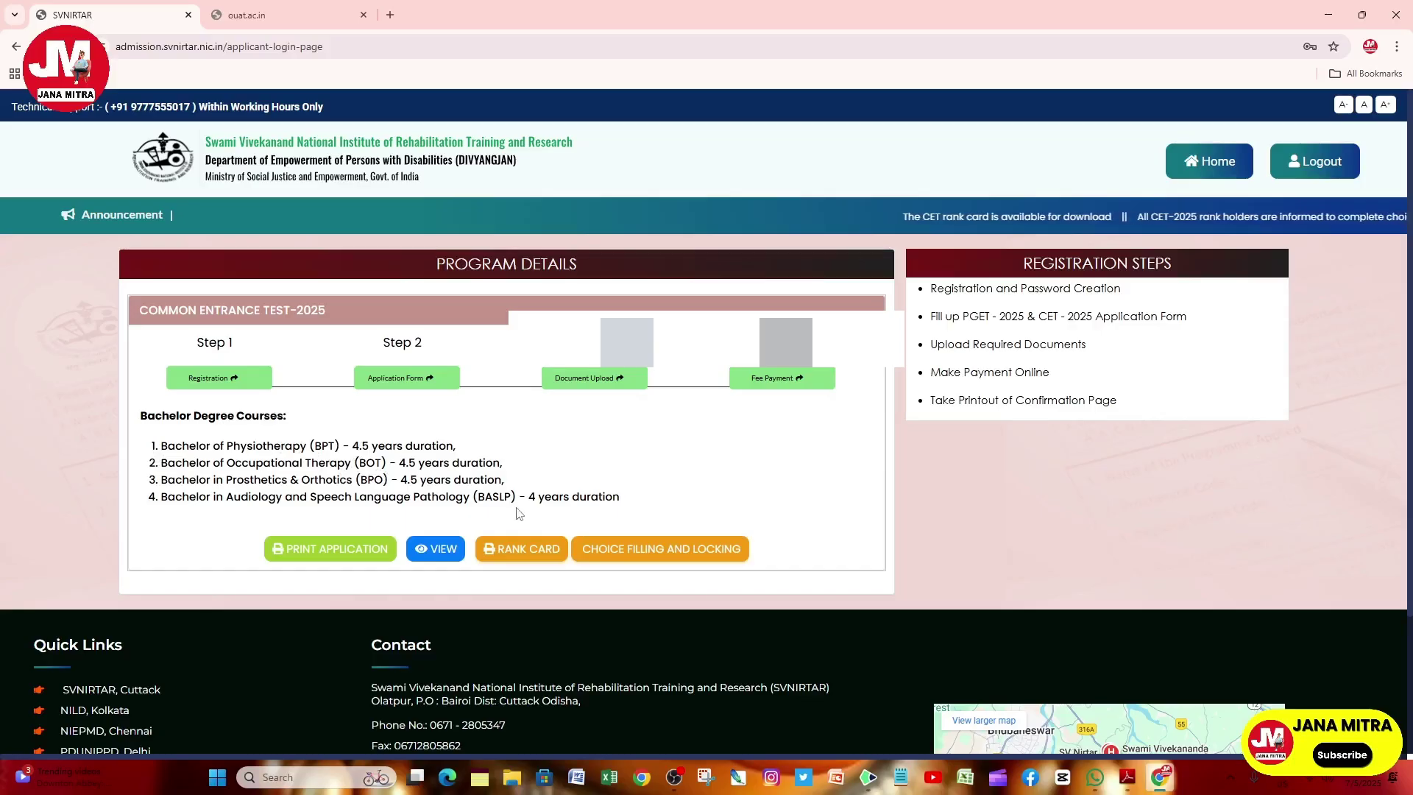
# Step: Open choice filling and locking for Common Entrance Test-2025 and remove every filled choice, confirming each removal
pyautogui.click(657, 550)
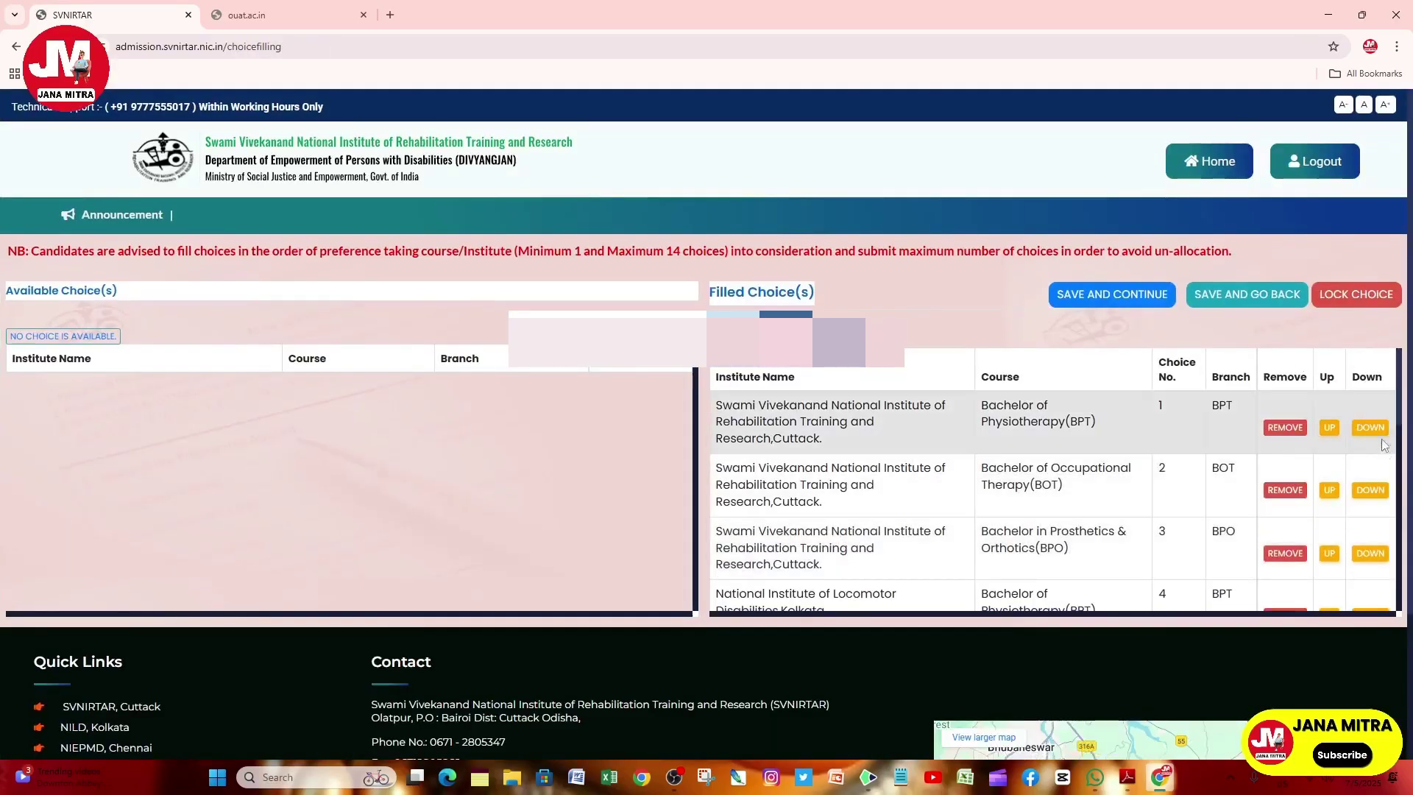
pyautogui.click(1285, 427)
pyautogui.press('Return')
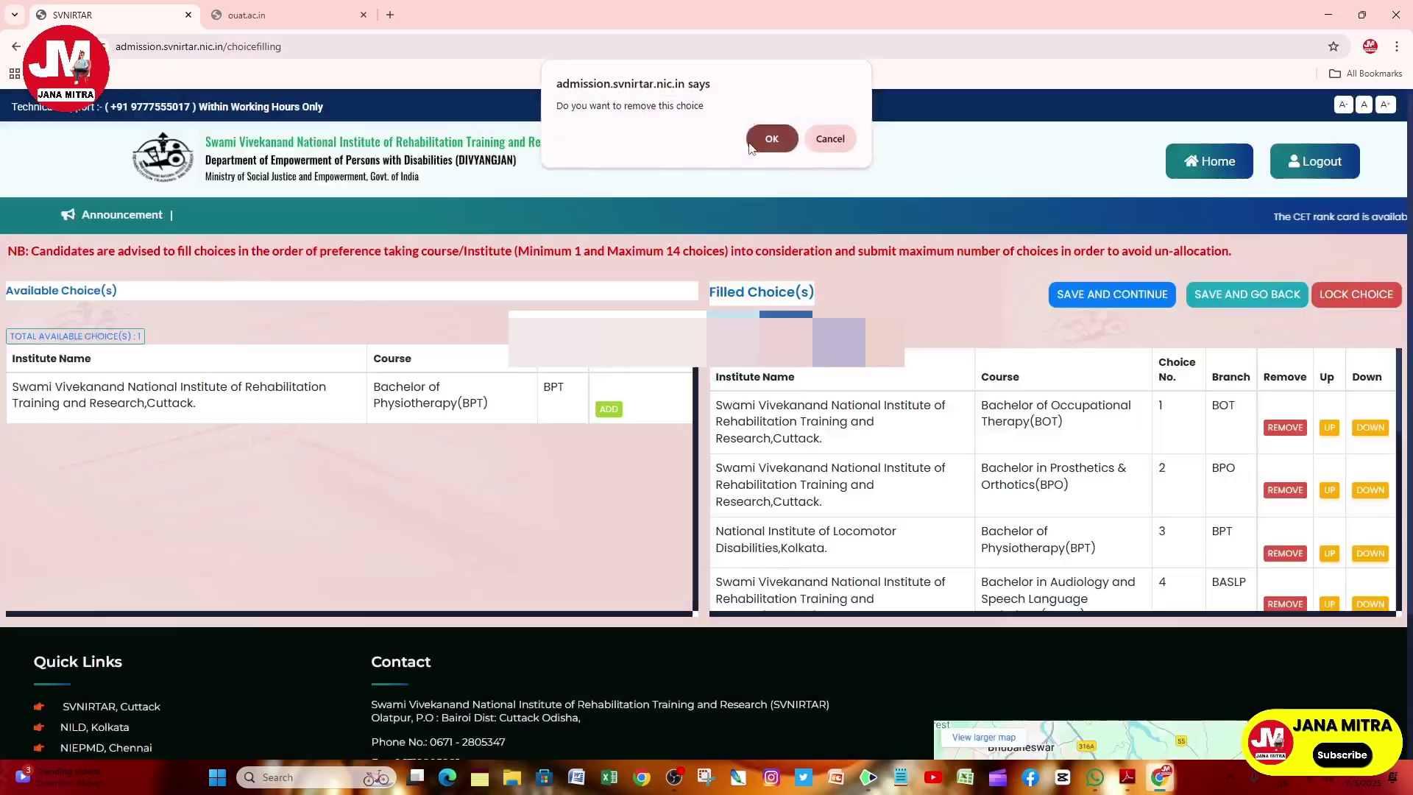
pyautogui.click(1297, 434)
pyautogui.press('Return')
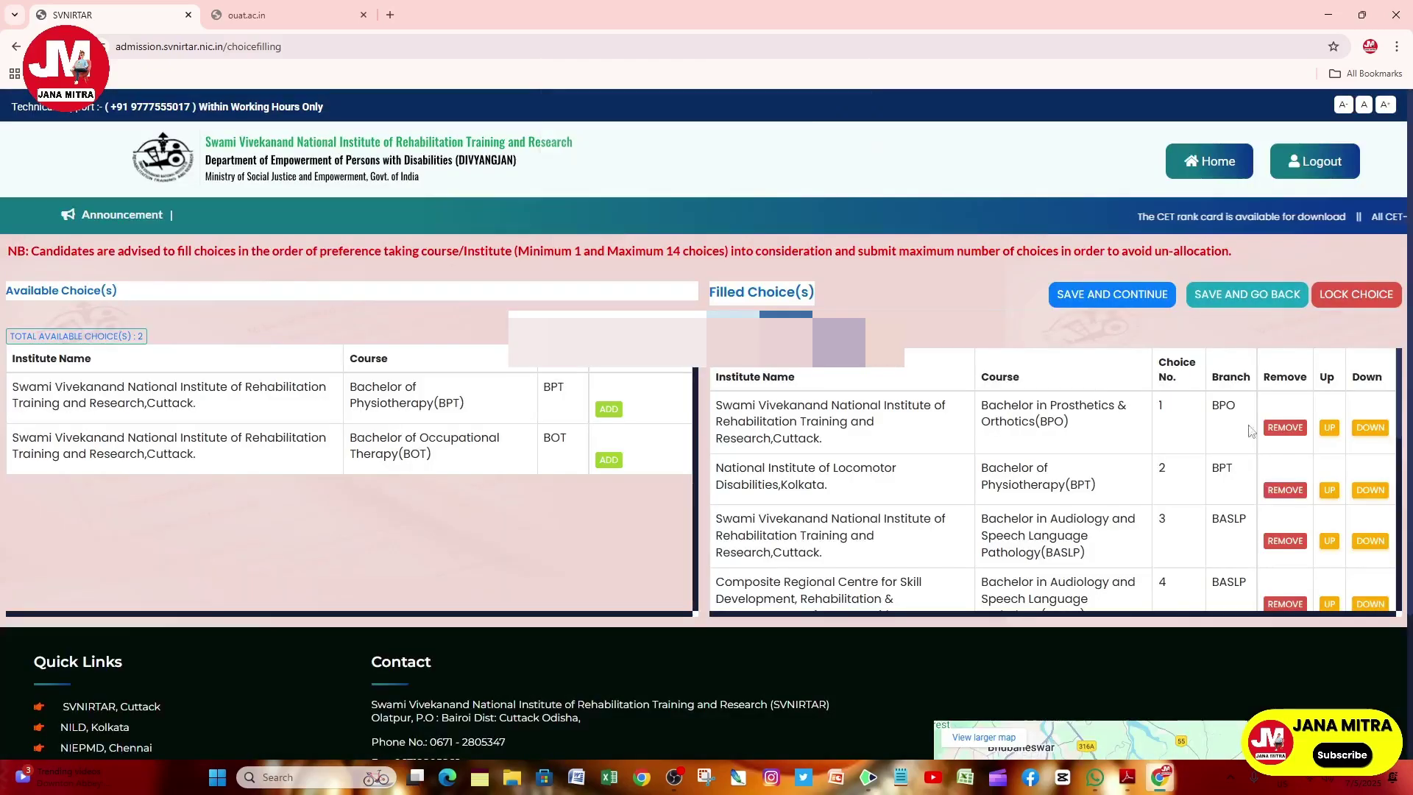
pyautogui.click(1285, 428)
pyautogui.press('Return')
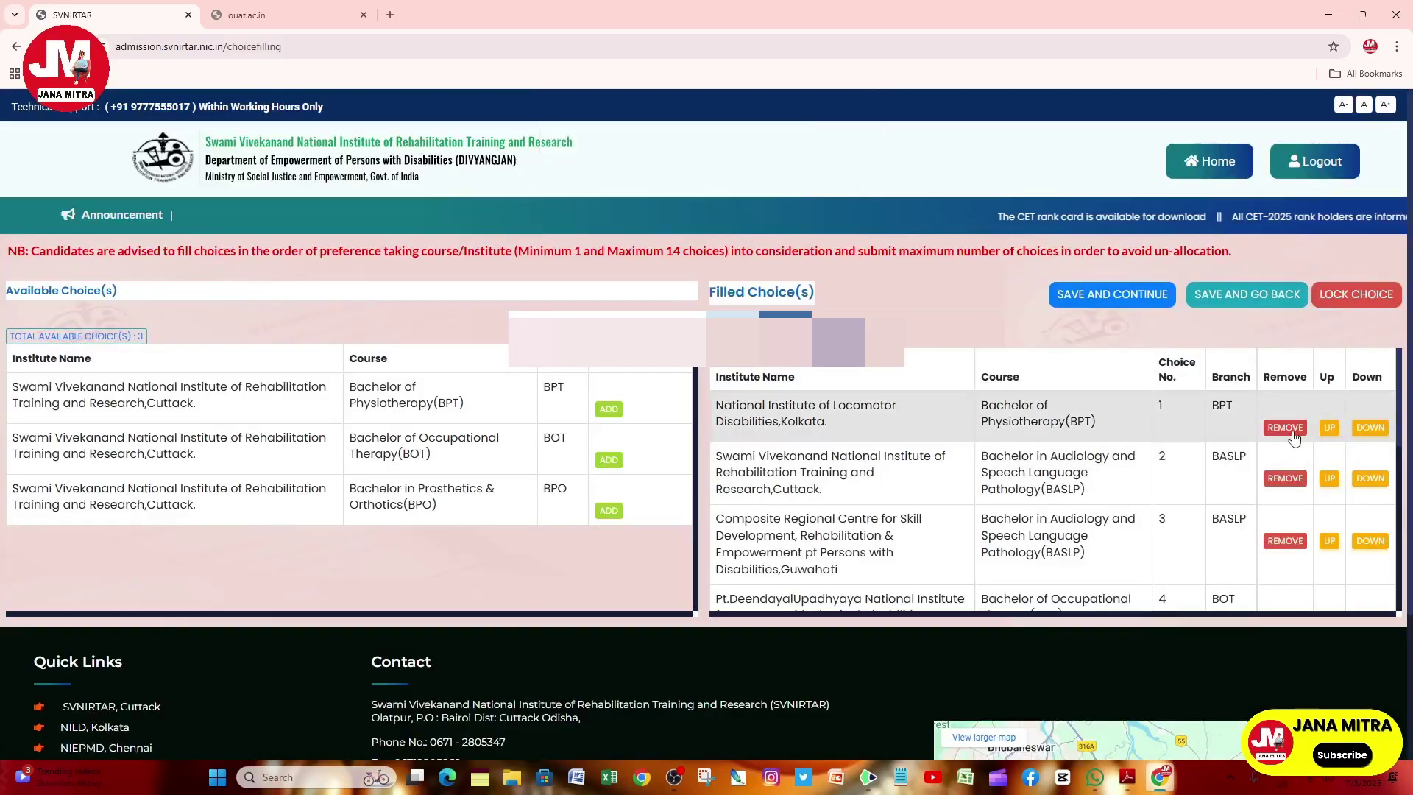
pyautogui.click(1285, 427)
pyautogui.press('Return')
pyautogui.press('Return')
pyautogui.click(1284, 428)
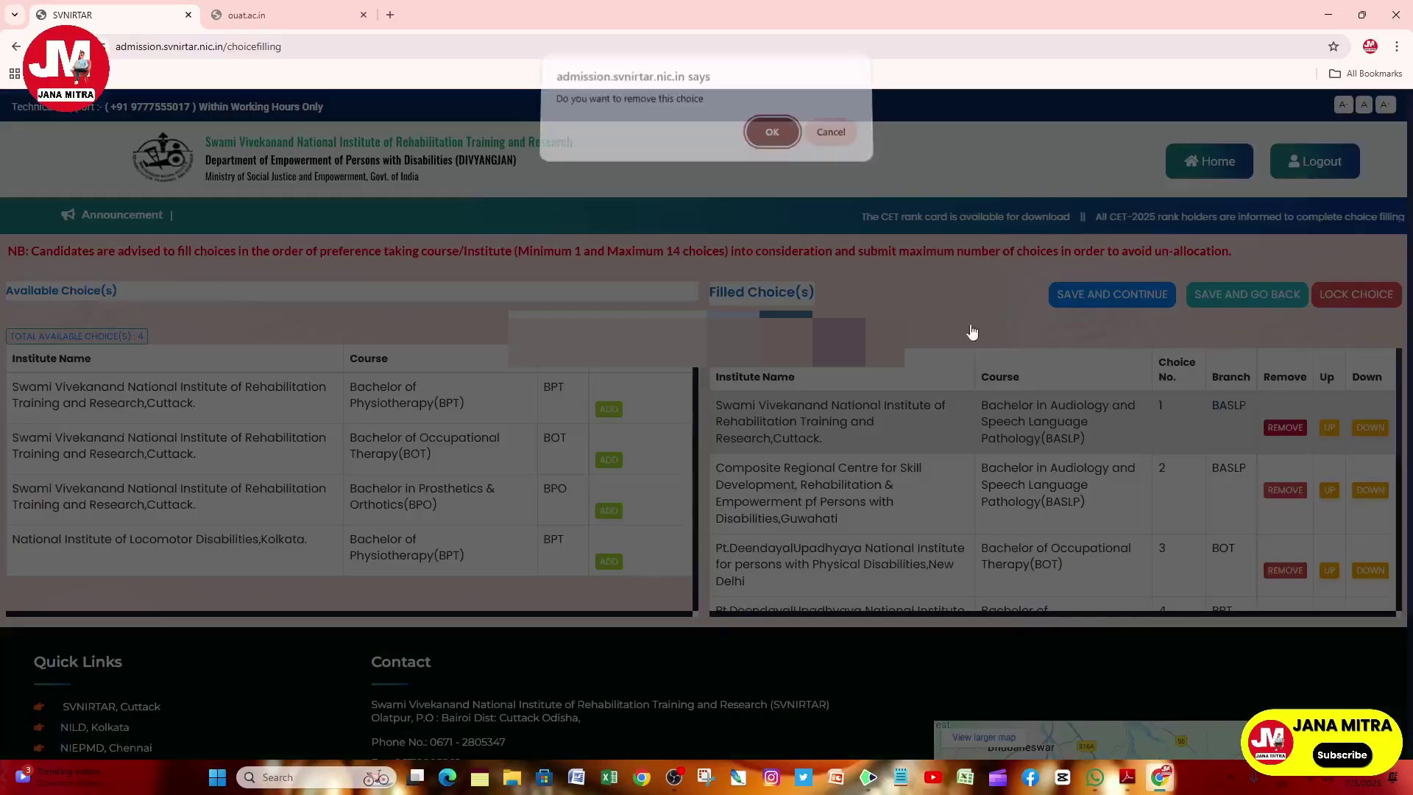
pyautogui.press('Return')
pyautogui.click(1278, 428)
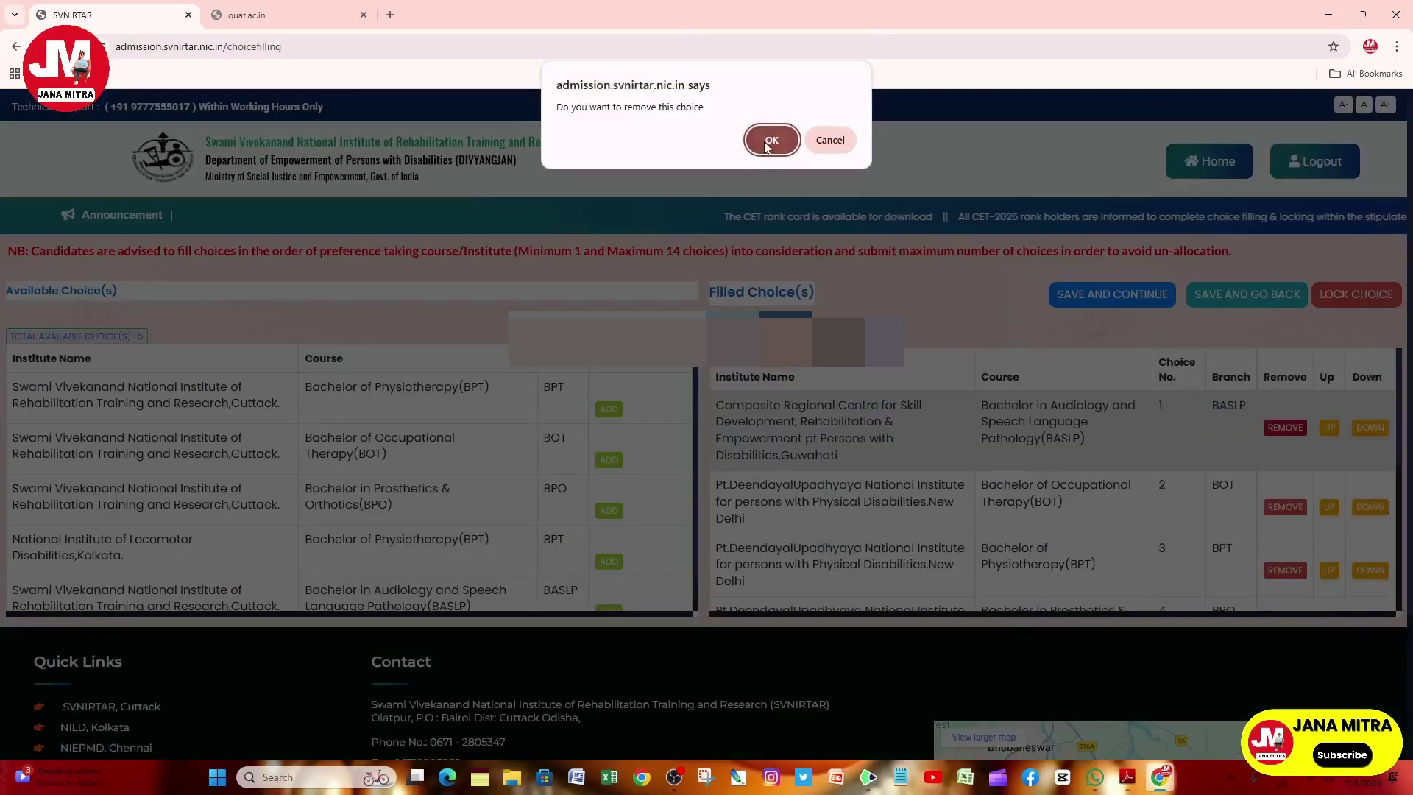
pyautogui.press('Return')
pyautogui.click(1281, 427)
pyautogui.press('Return')
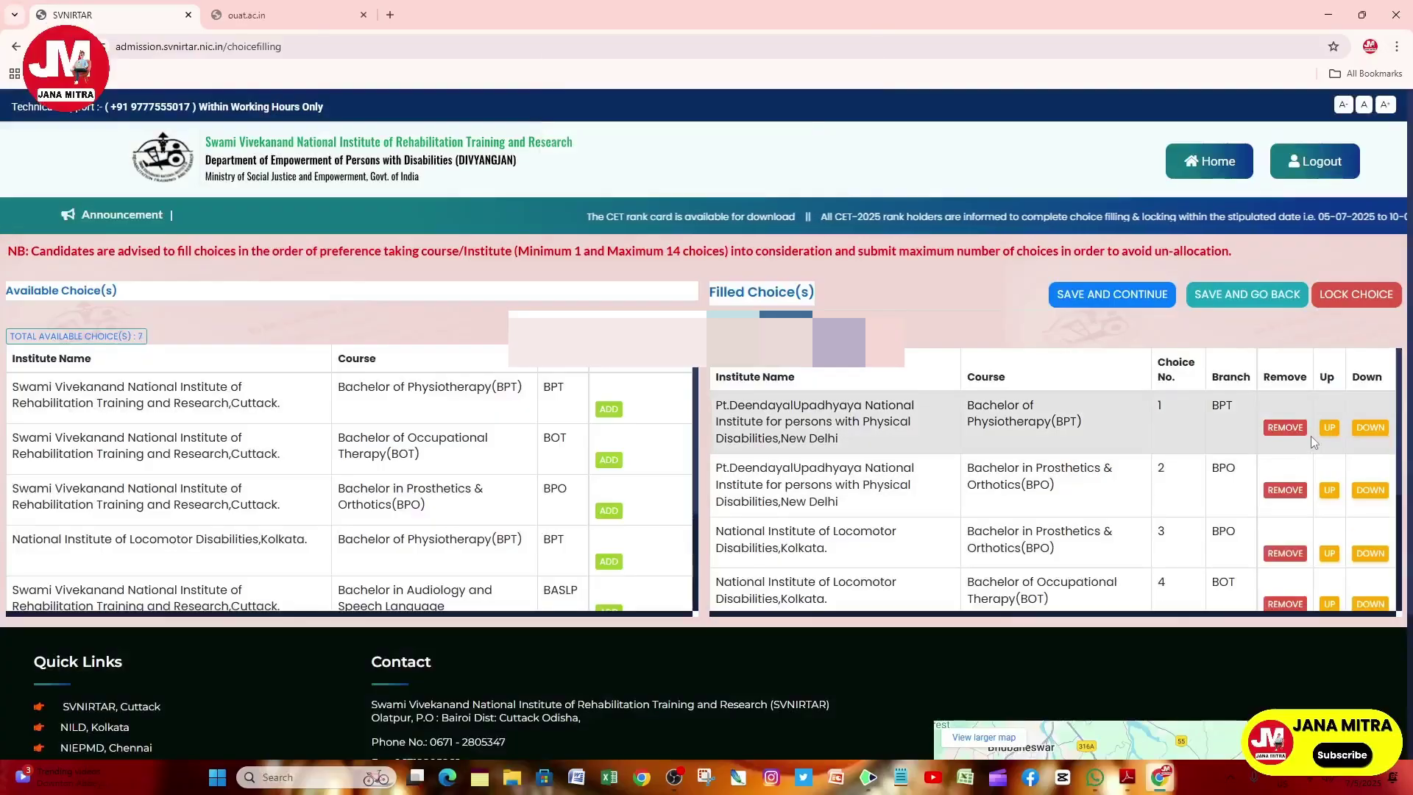
pyautogui.click(1285, 427)
pyautogui.click(769, 142)
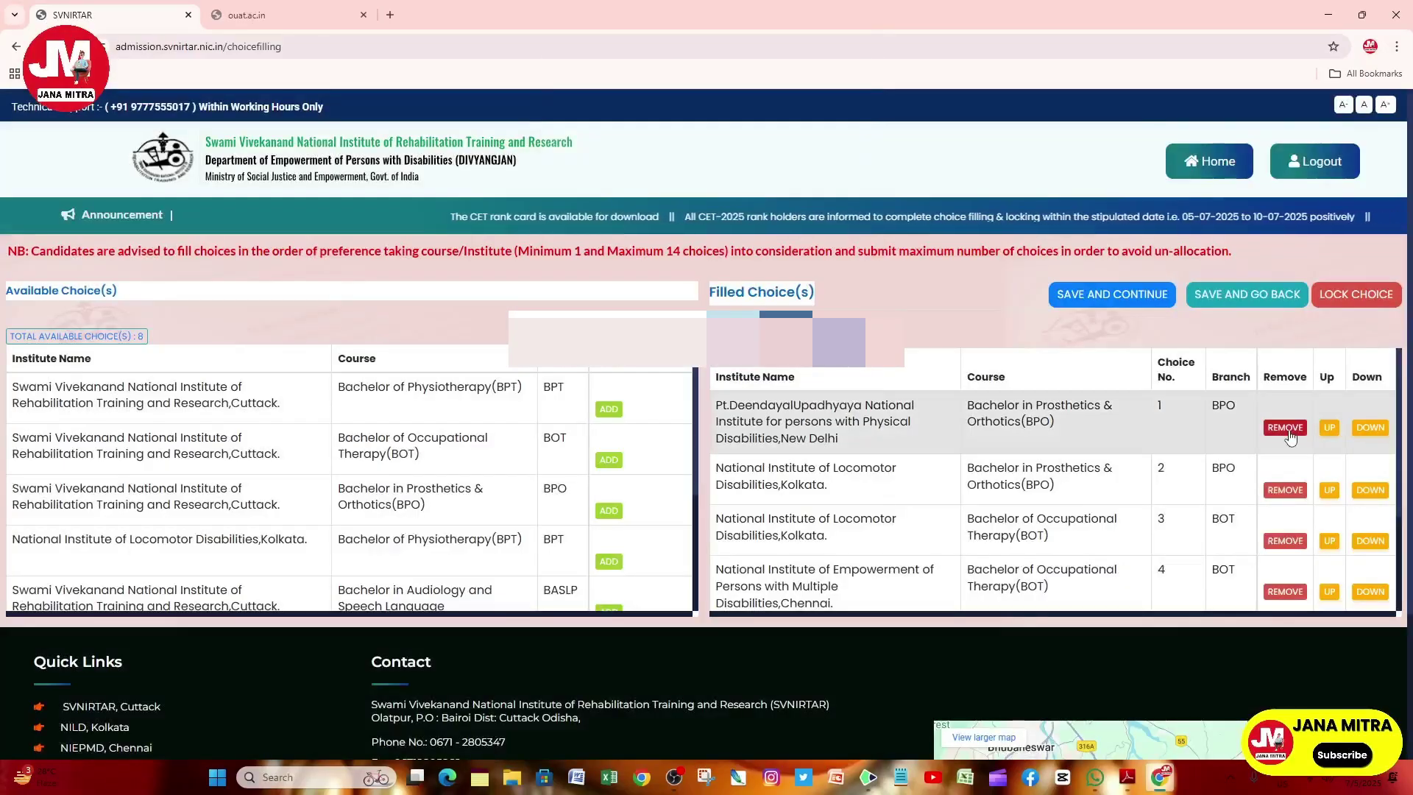
pyautogui.click(1285, 427)
pyautogui.press('Return')
pyautogui.click(1285, 427)
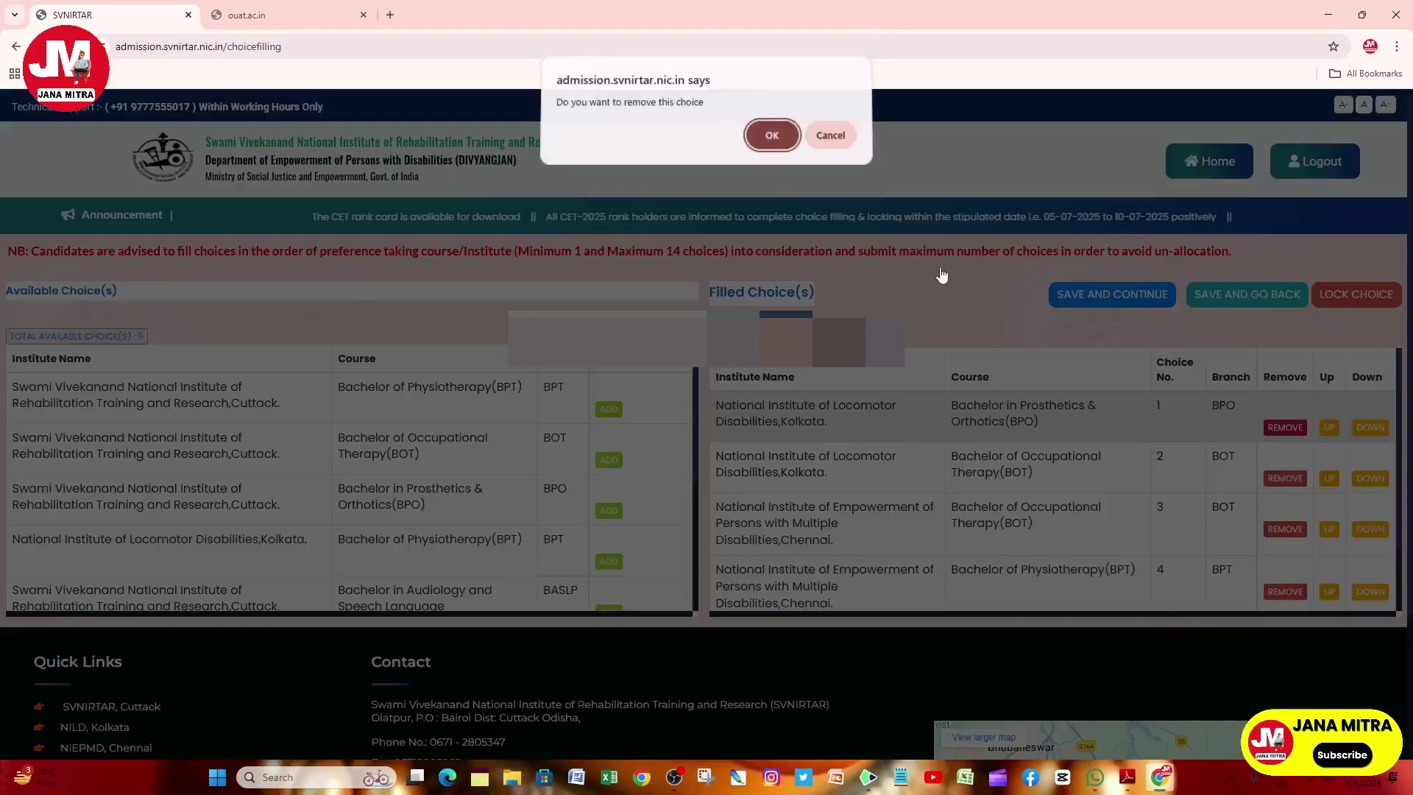
pyautogui.click(768, 137)
pyautogui.click(1285, 428)
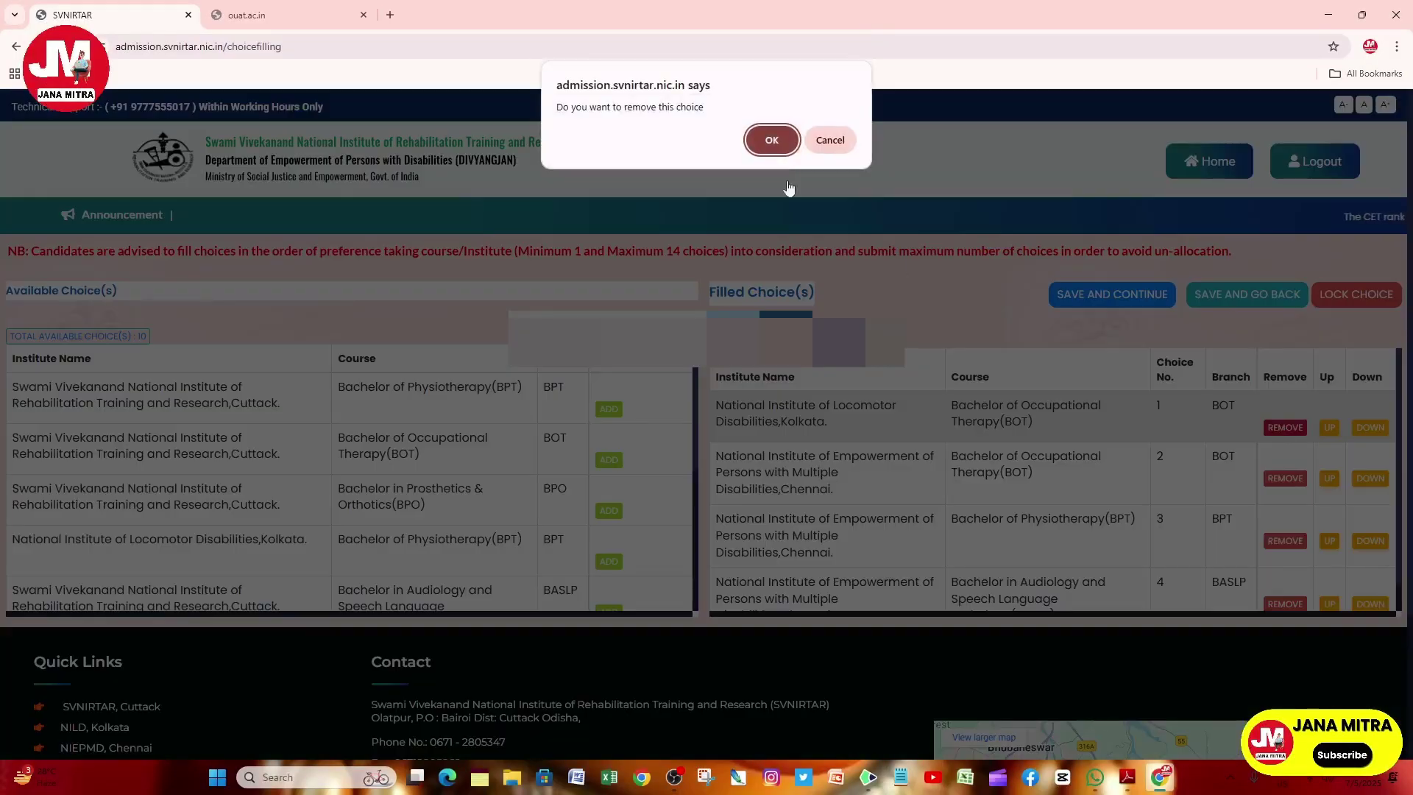
pyautogui.click(769, 140)
pyautogui.click(1294, 429)
pyautogui.click(769, 139)
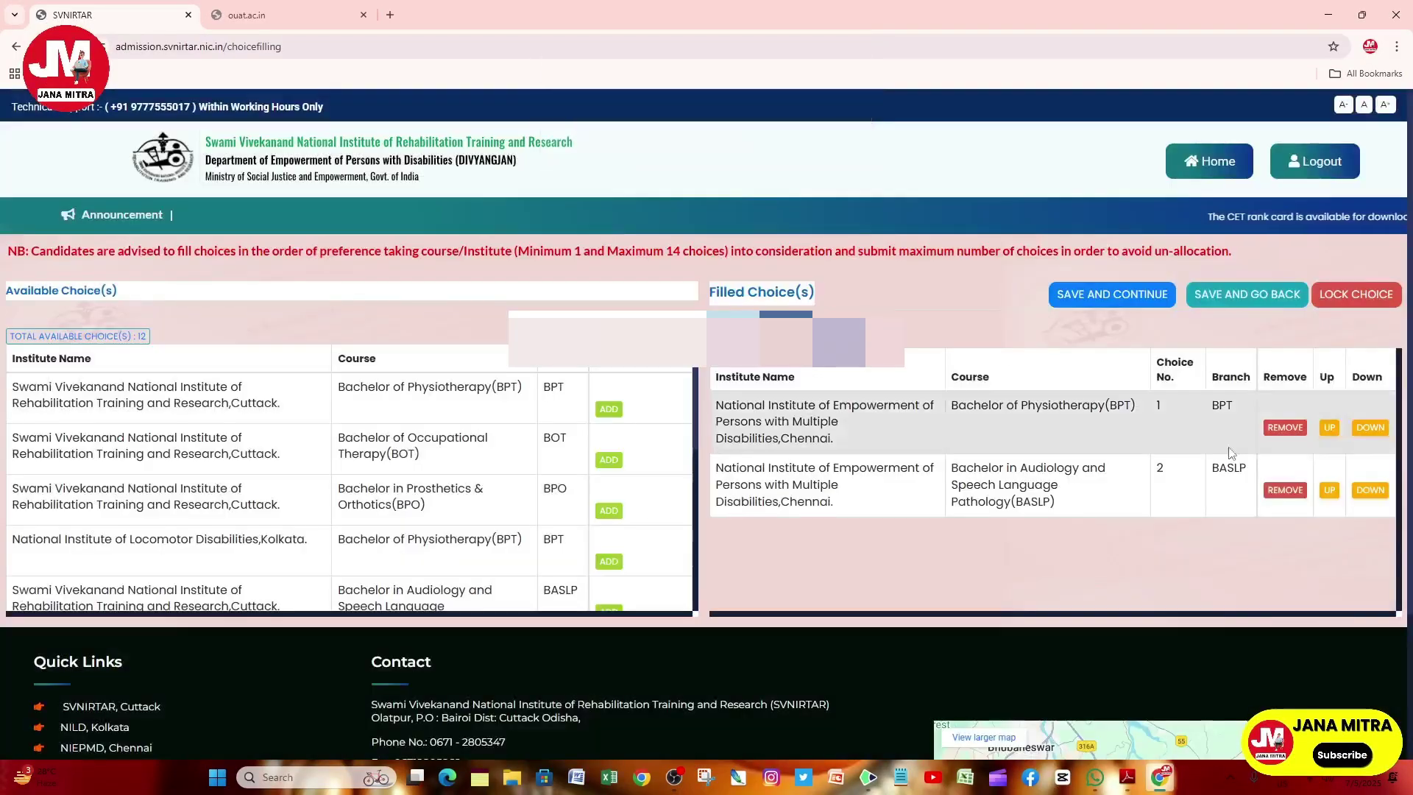
pyautogui.click(1284, 427)
pyautogui.click(769, 140)
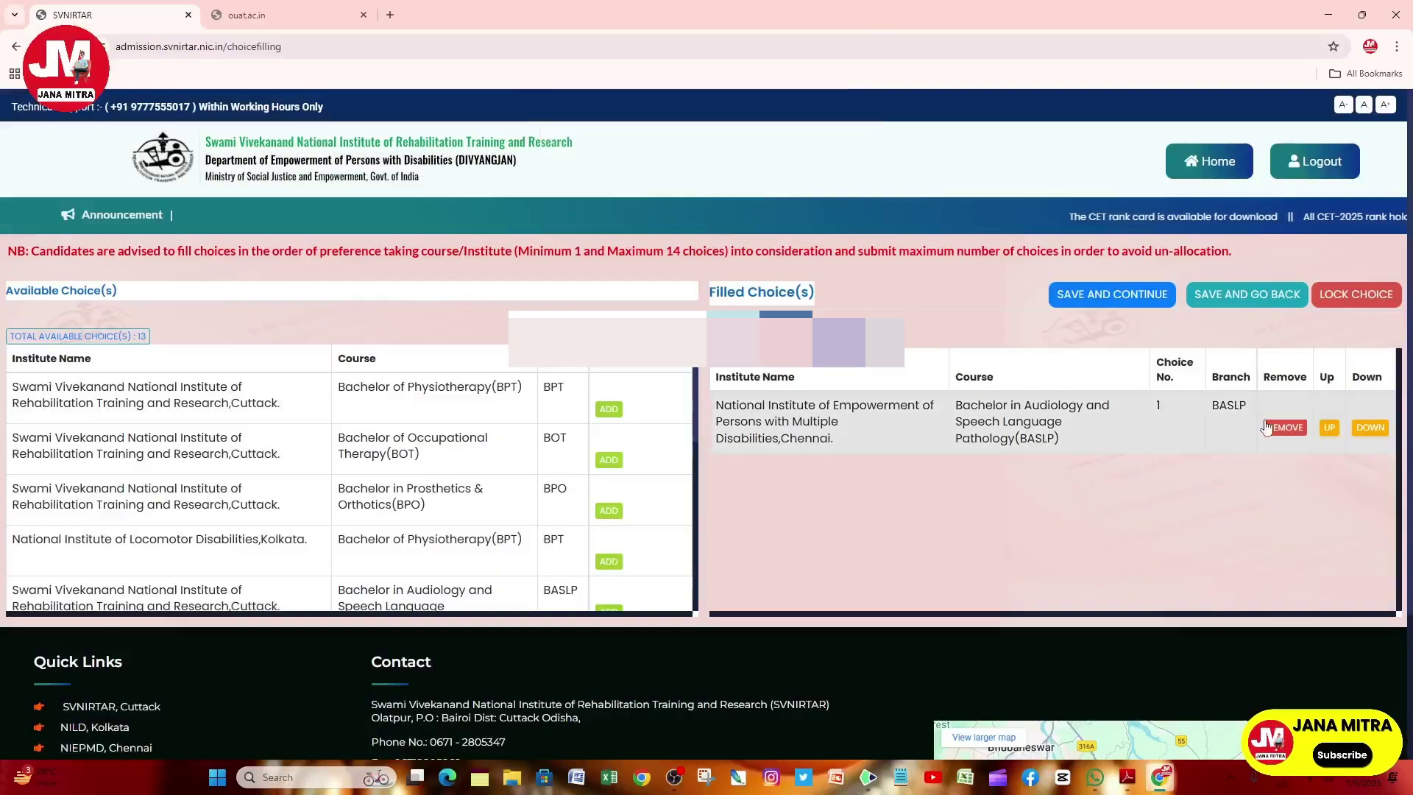
pyautogui.click(1285, 428)
pyautogui.click(764, 144)
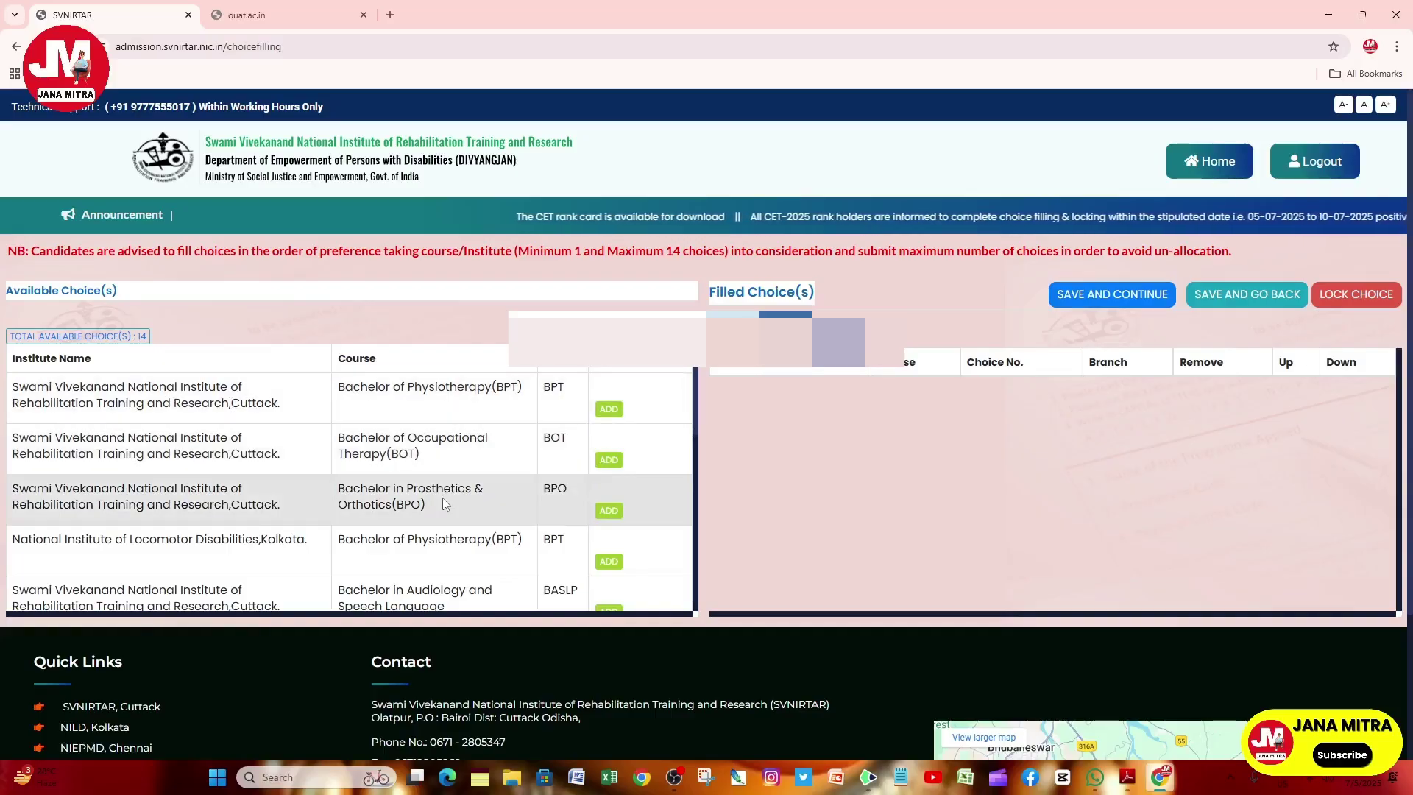
# Step: Review the institutes, courses and branches in the list of available choices
pyautogui.scroll(-2, 443, 497)
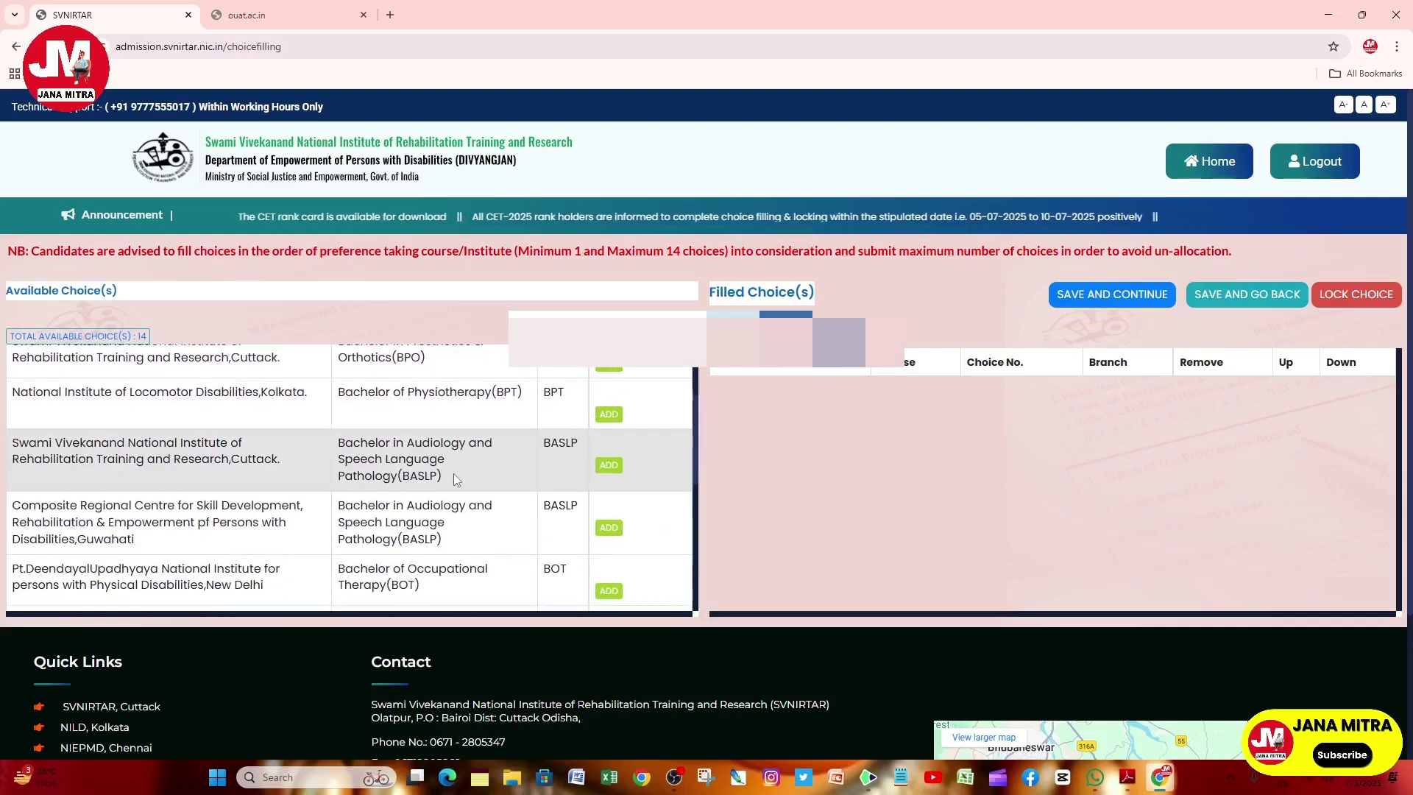
pyautogui.scroll(-1, 399, 484)
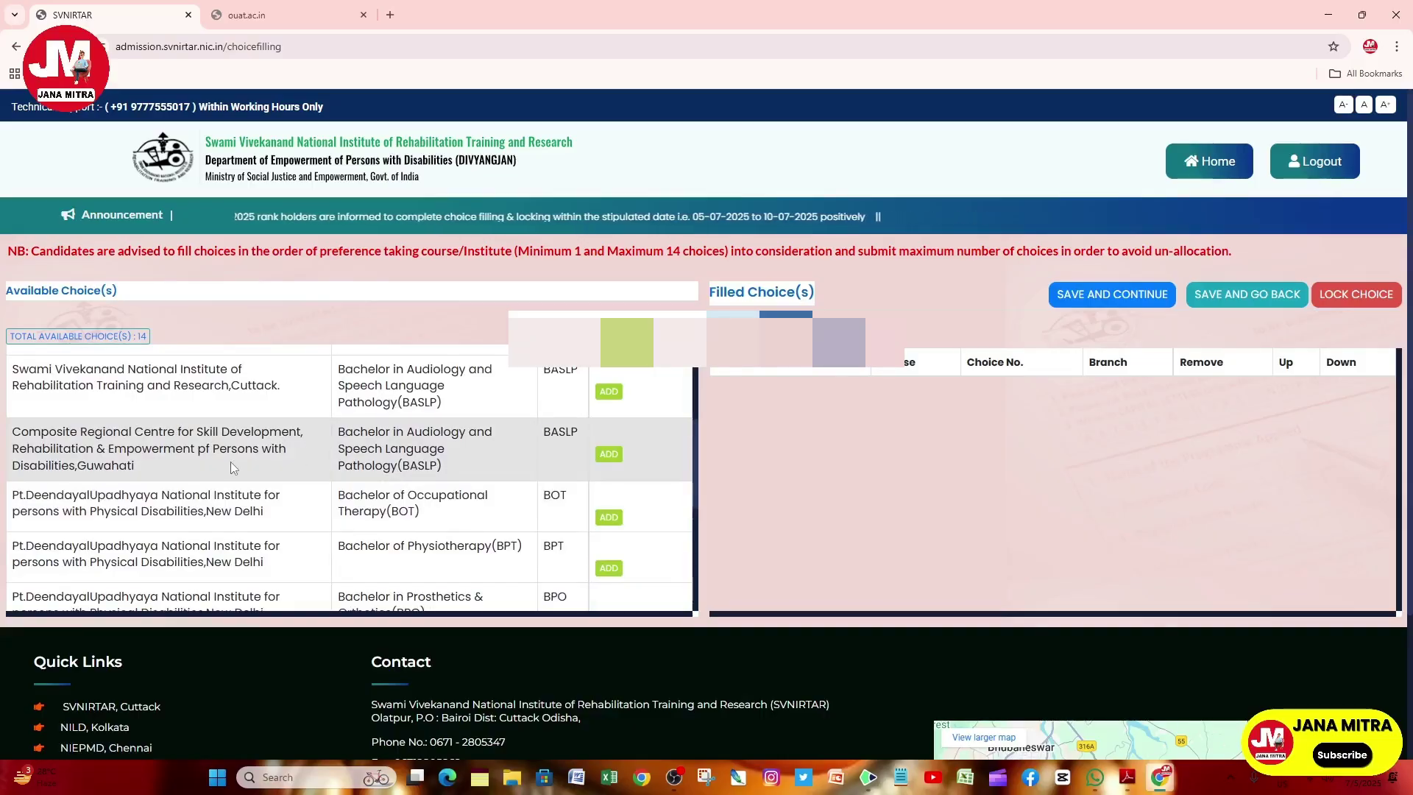
pyautogui.scroll(-1, 335, 439)
pyautogui.scroll(-3, 334, 439)
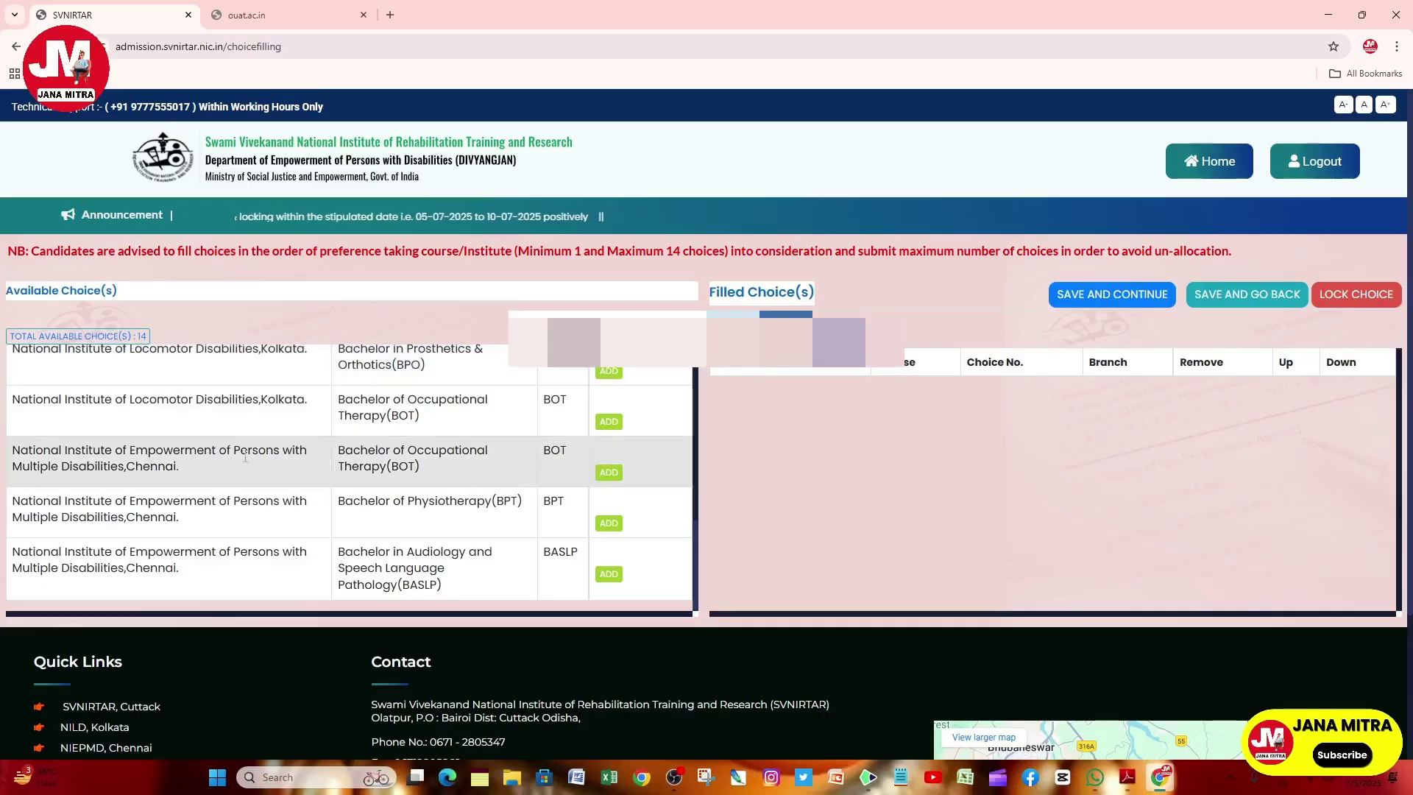
pyautogui.scroll(-2, 337, 435)
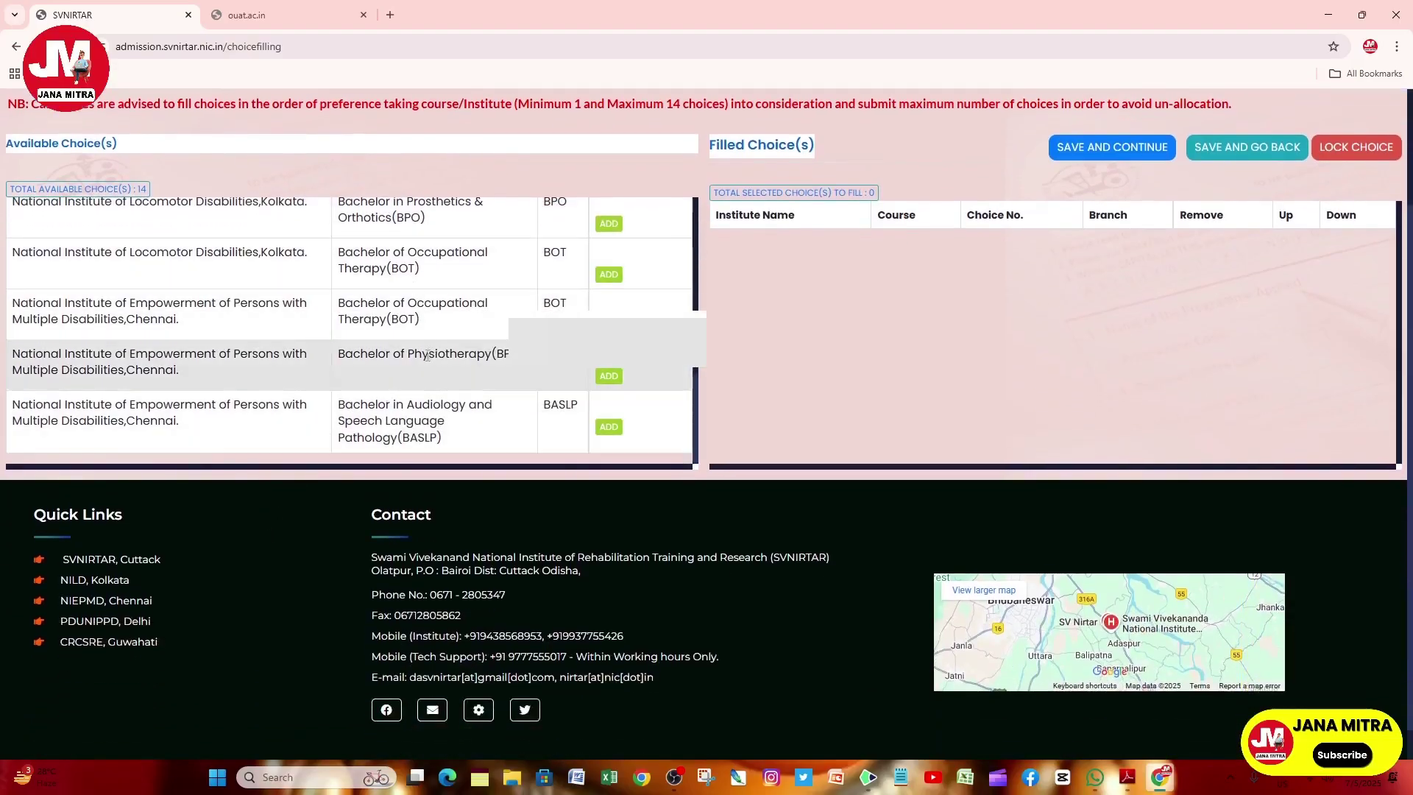
pyautogui.scroll(4, 412, 368)
pyautogui.scroll(2, 427, 356)
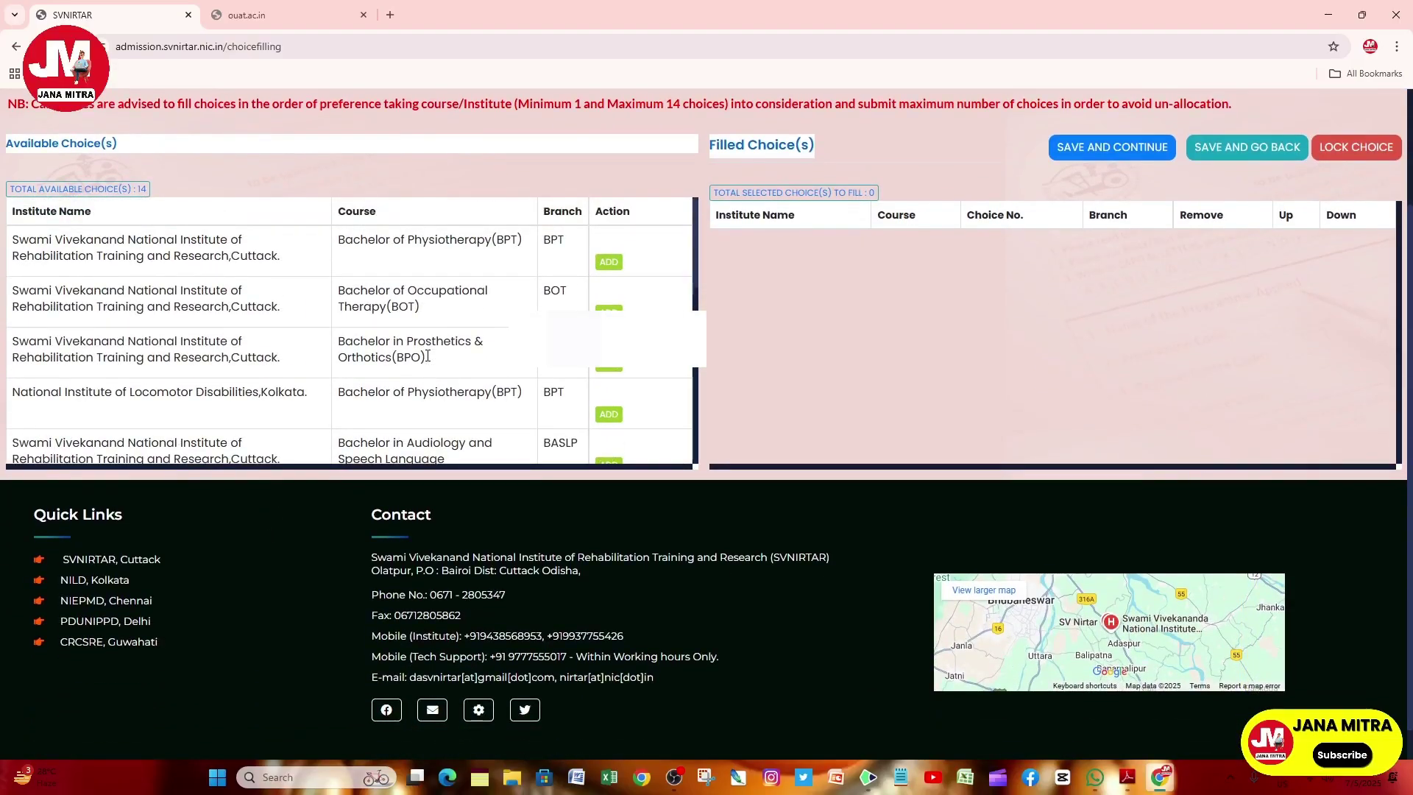
pyautogui.scroll(2, 427, 356)
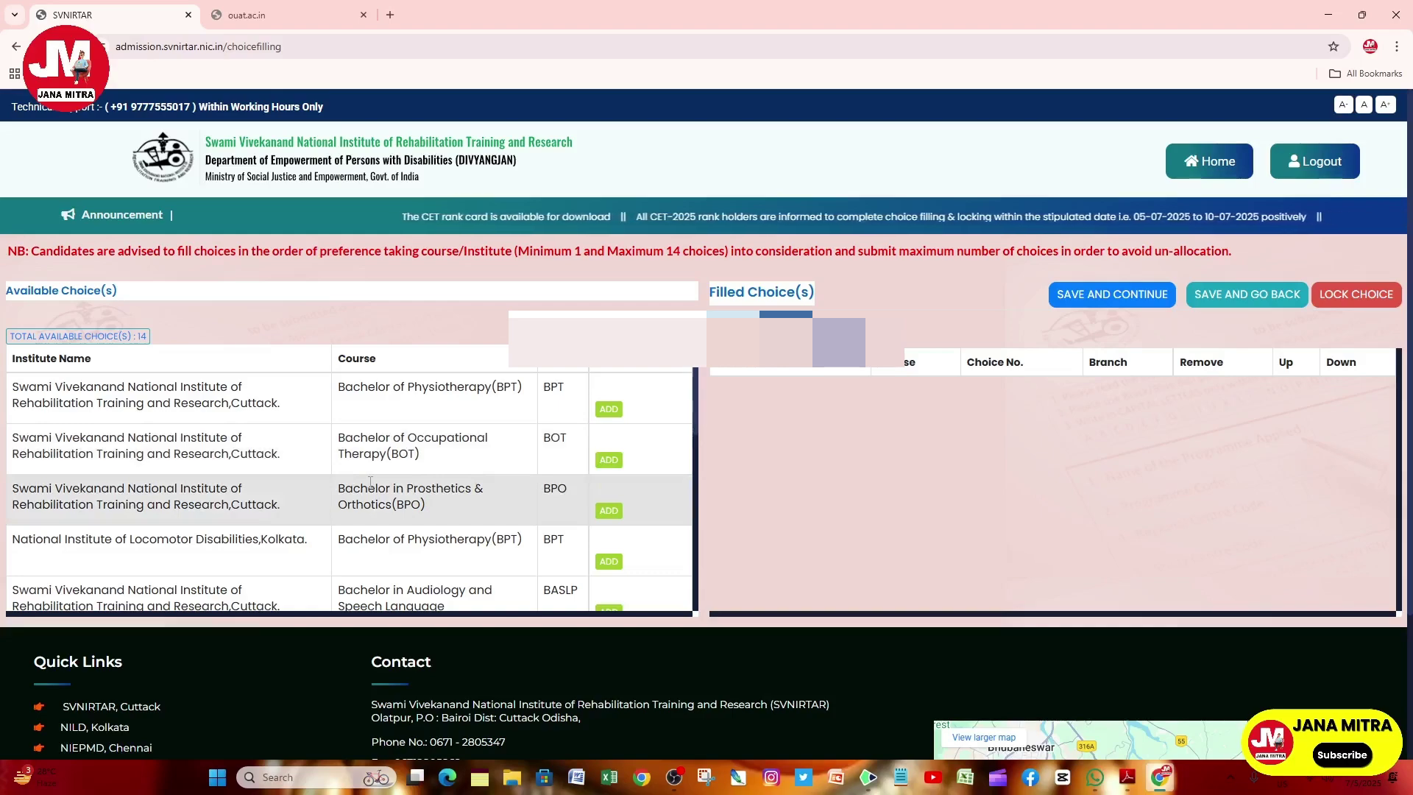
pyautogui.scroll(-1, 369, 481)
pyautogui.scroll(1, 369, 481)
pyautogui.scroll(-1, 370, 486)
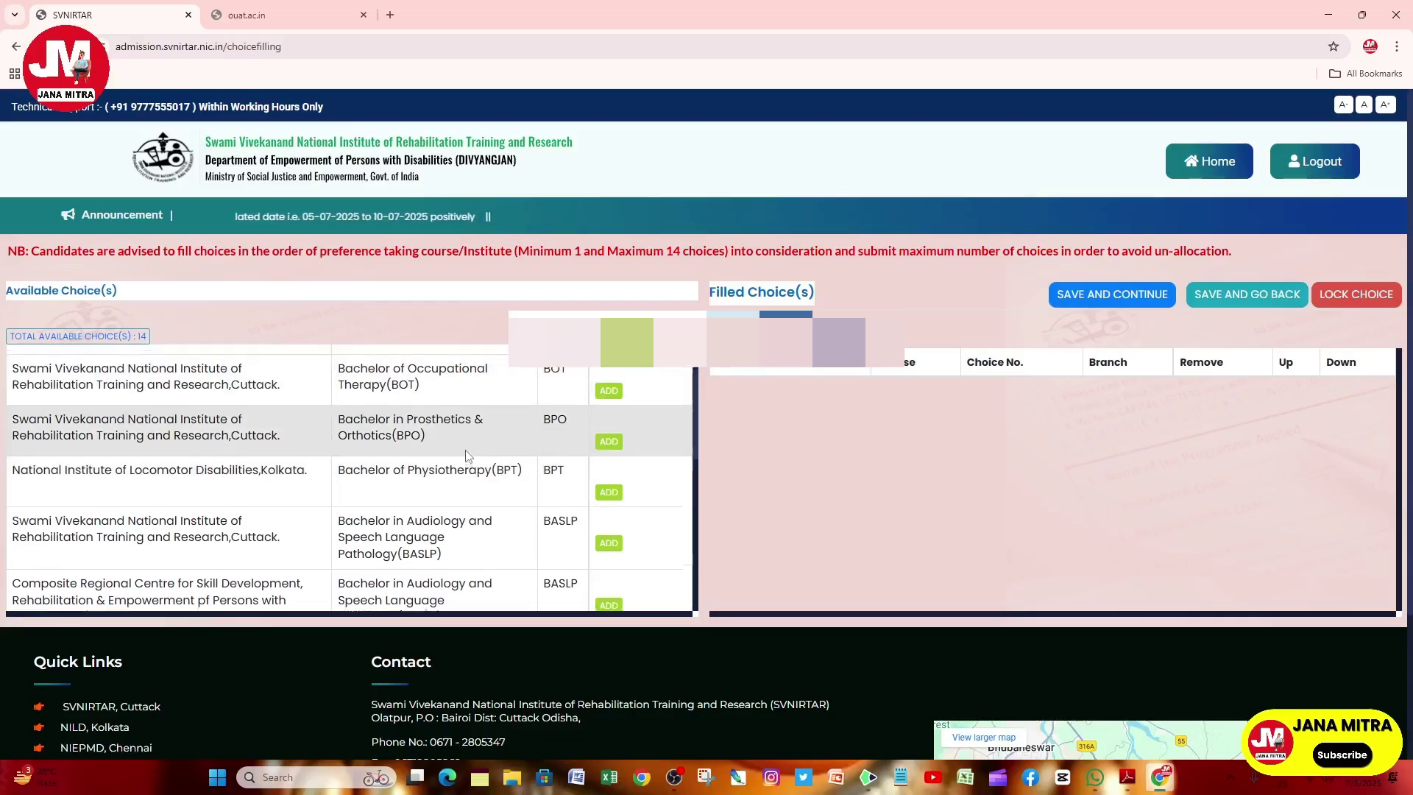
pyautogui.scroll(1, 465, 449)
pyautogui.scroll(-1, 465, 449)
pyautogui.scroll(-3, 455, 456)
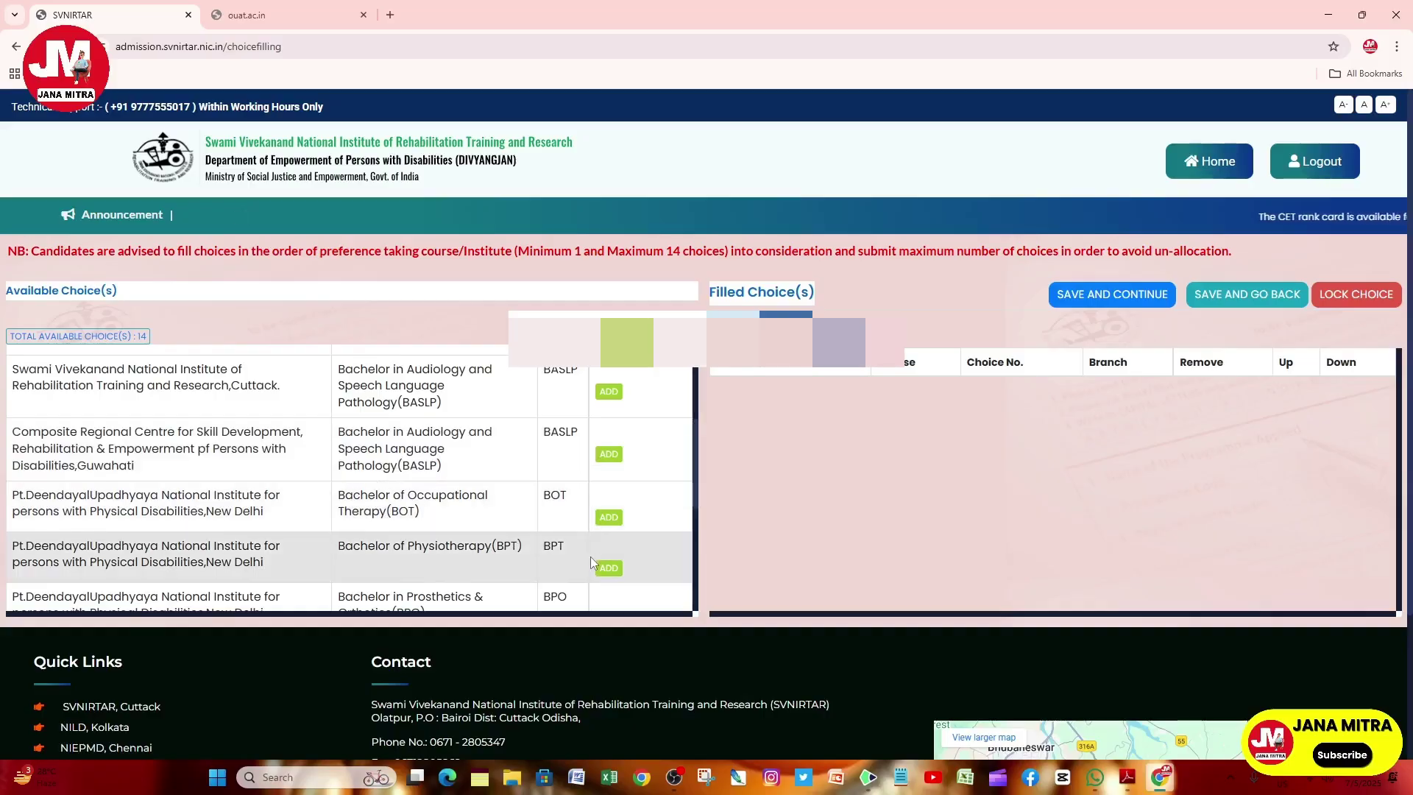
pyautogui.scroll(5, 488, 545)
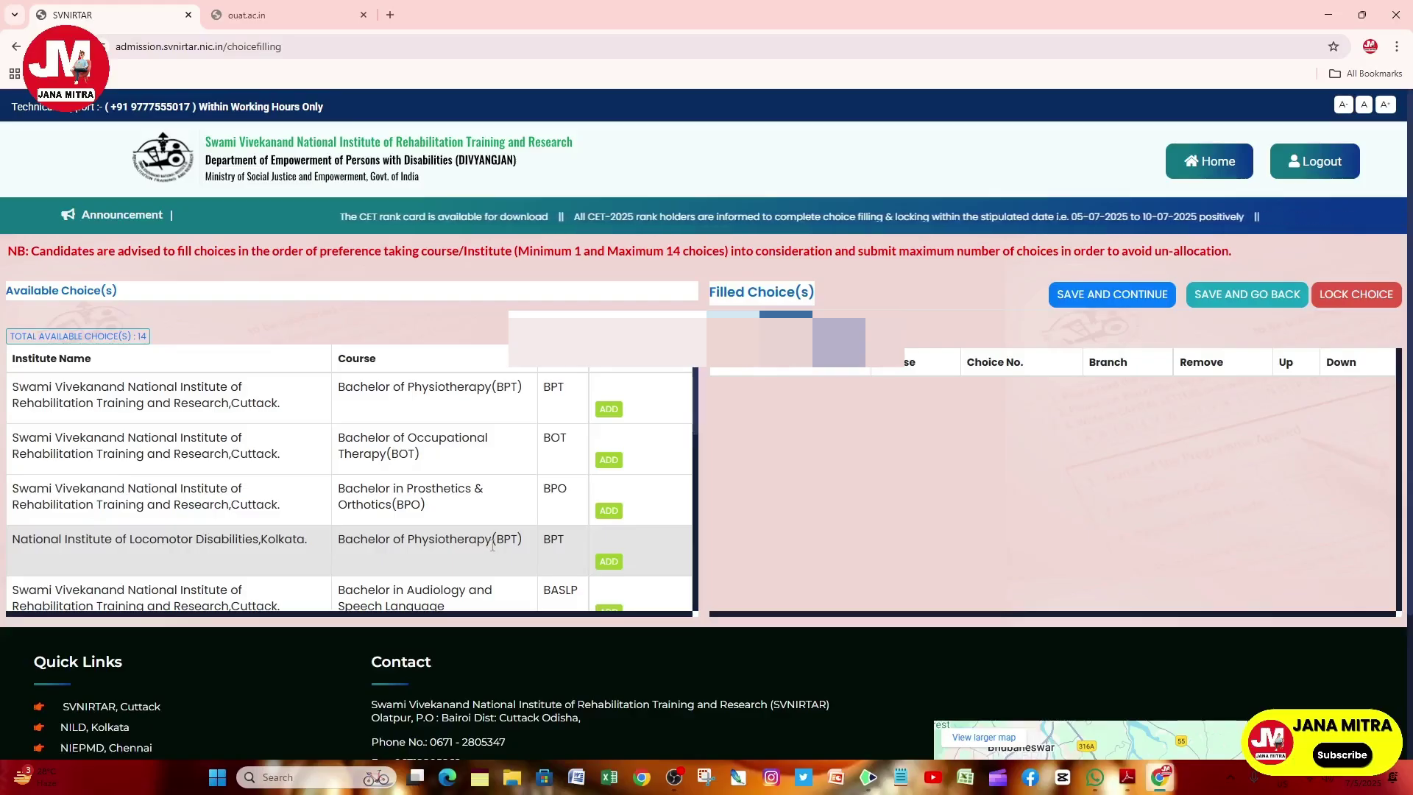
pyautogui.scroll(-3, 350, 489)
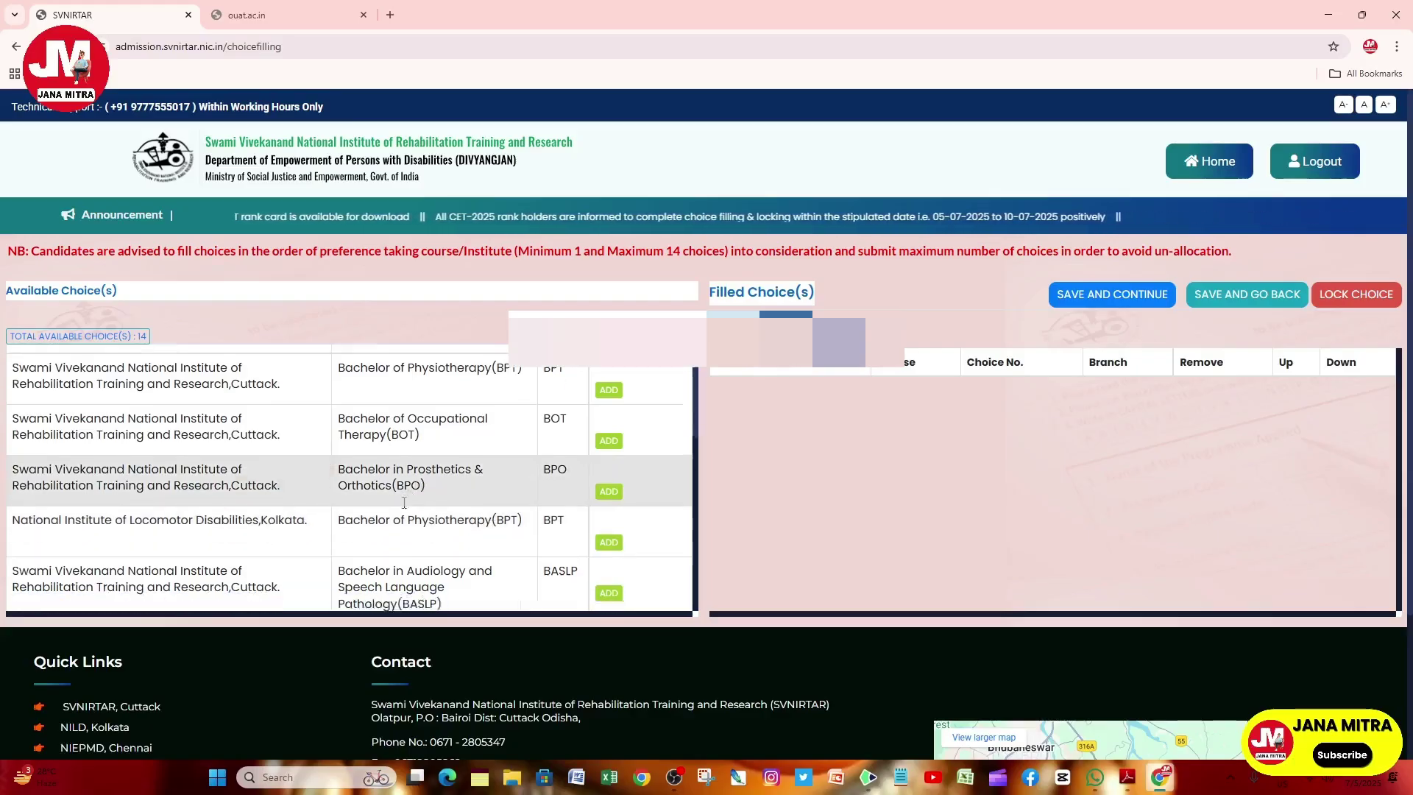
pyautogui.scroll(-4, 350, 489)
pyautogui.scroll(8, 368, 486)
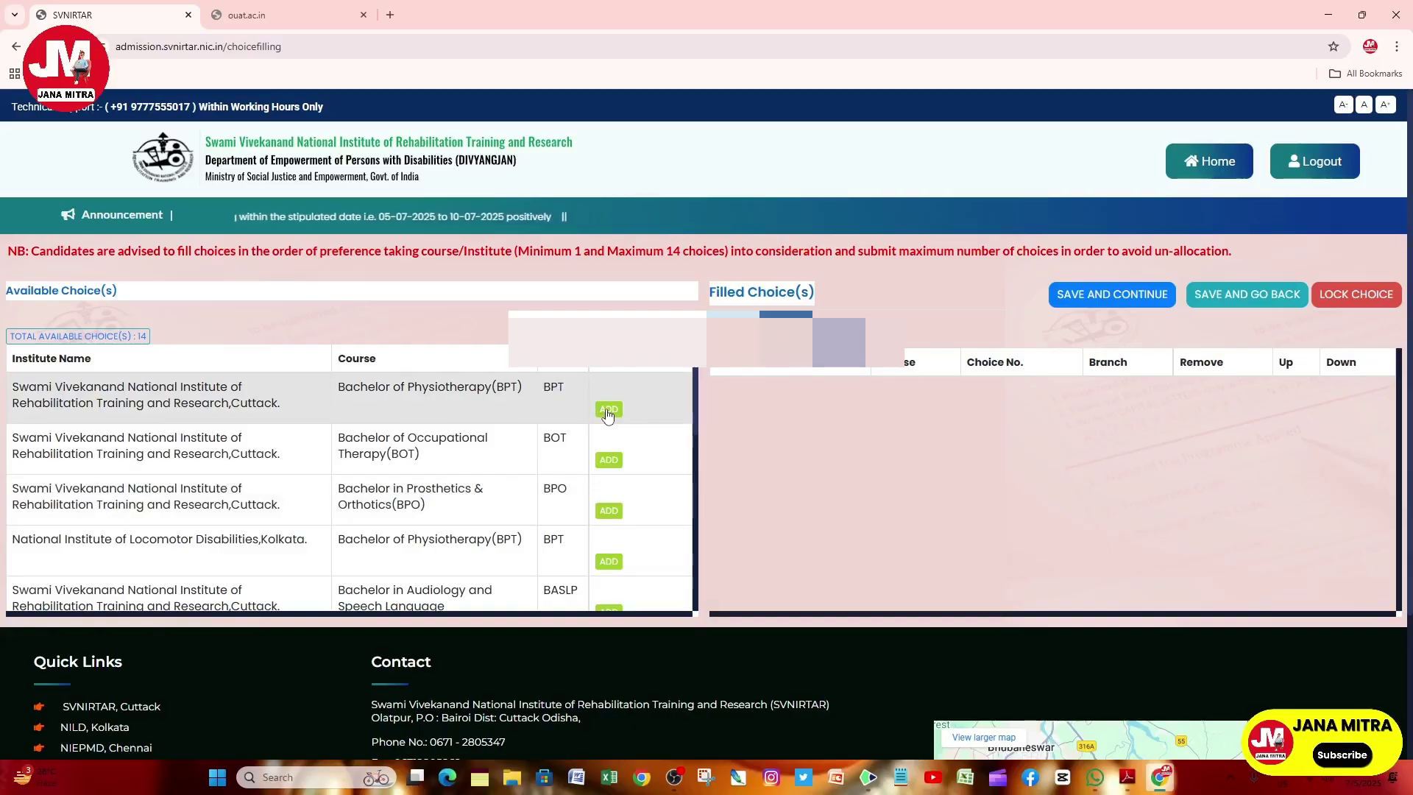
# Step: Add Bachelor of Physiotherapy (BPT) at Pt. Deendayal Upadhyaya National Institute, New Delhi as the first choice
pyautogui.scroll(-4, 608, 416)
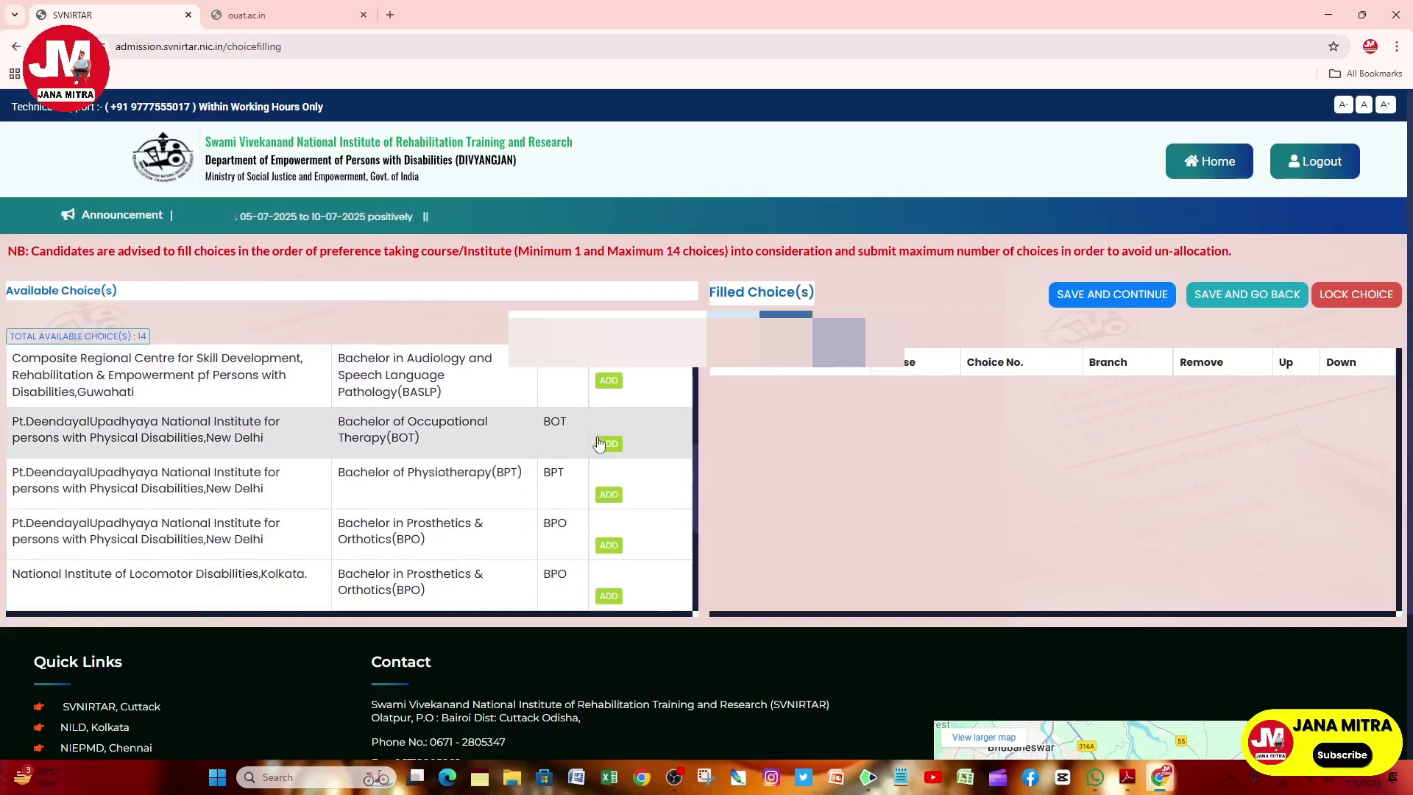
pyautogui.scroll(-1, 594, 443)
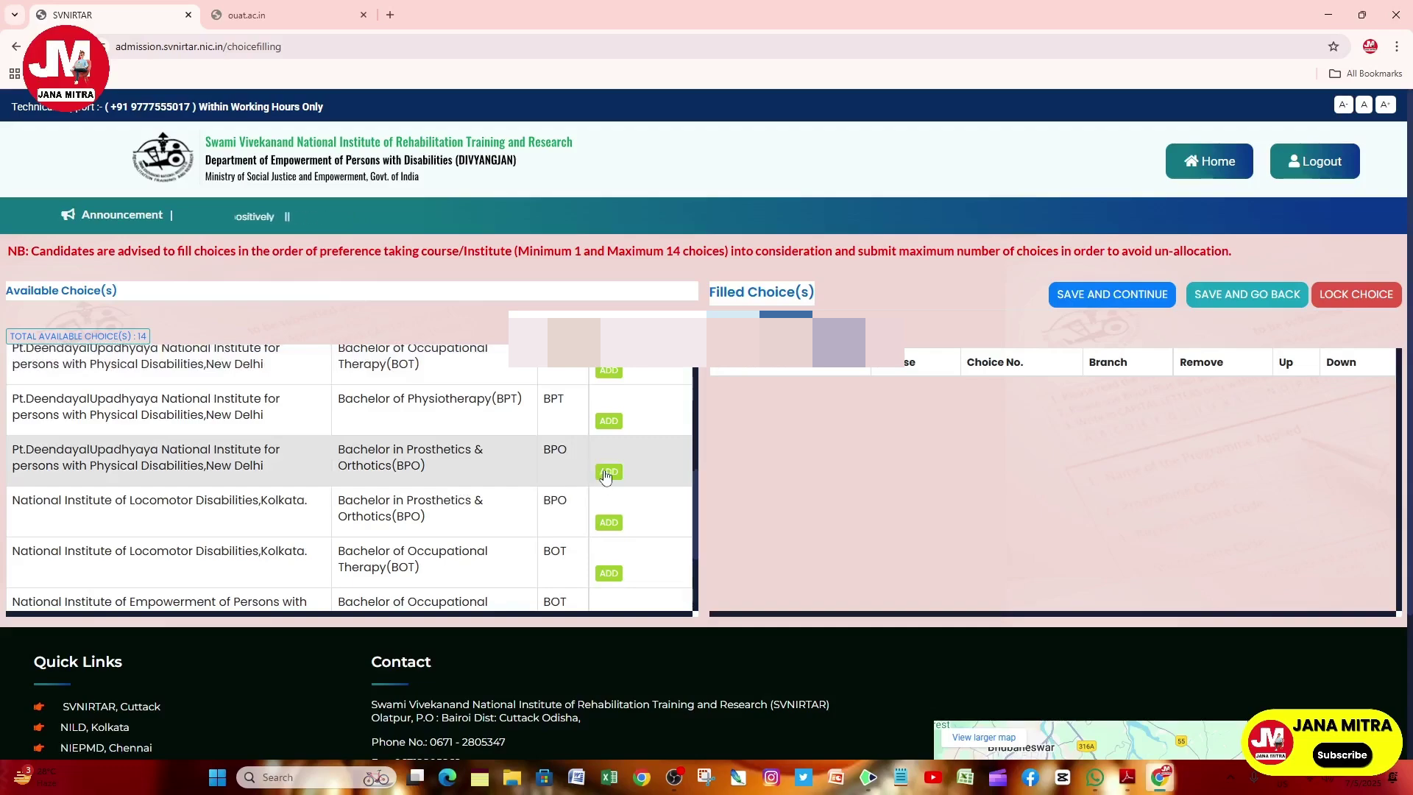
pyautogui.click(608, 422)
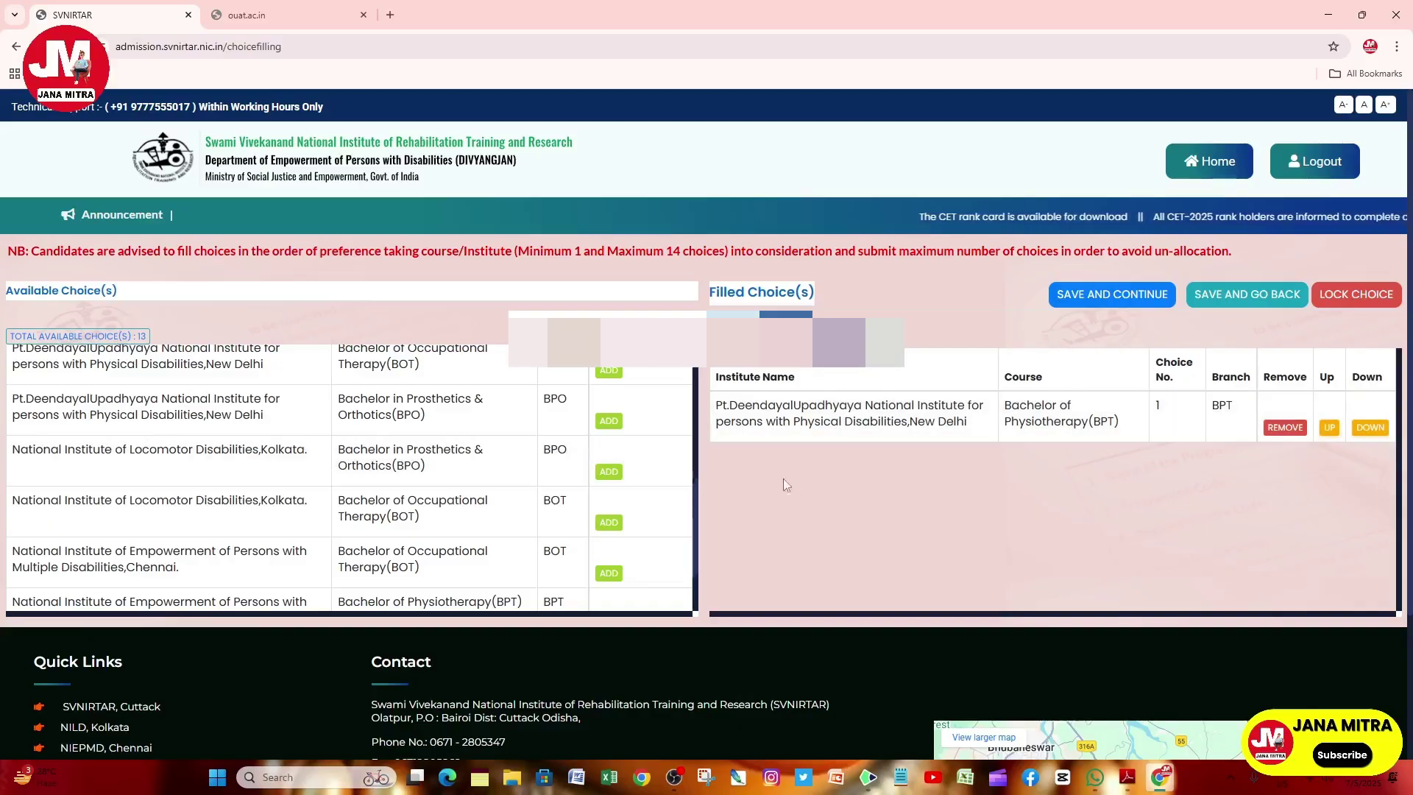
# Step: Add all remaining available choices to the filled choices in their listed order, starting with BPT at the Cuttack institute
pyautogui.scroll(5, 629, 457)
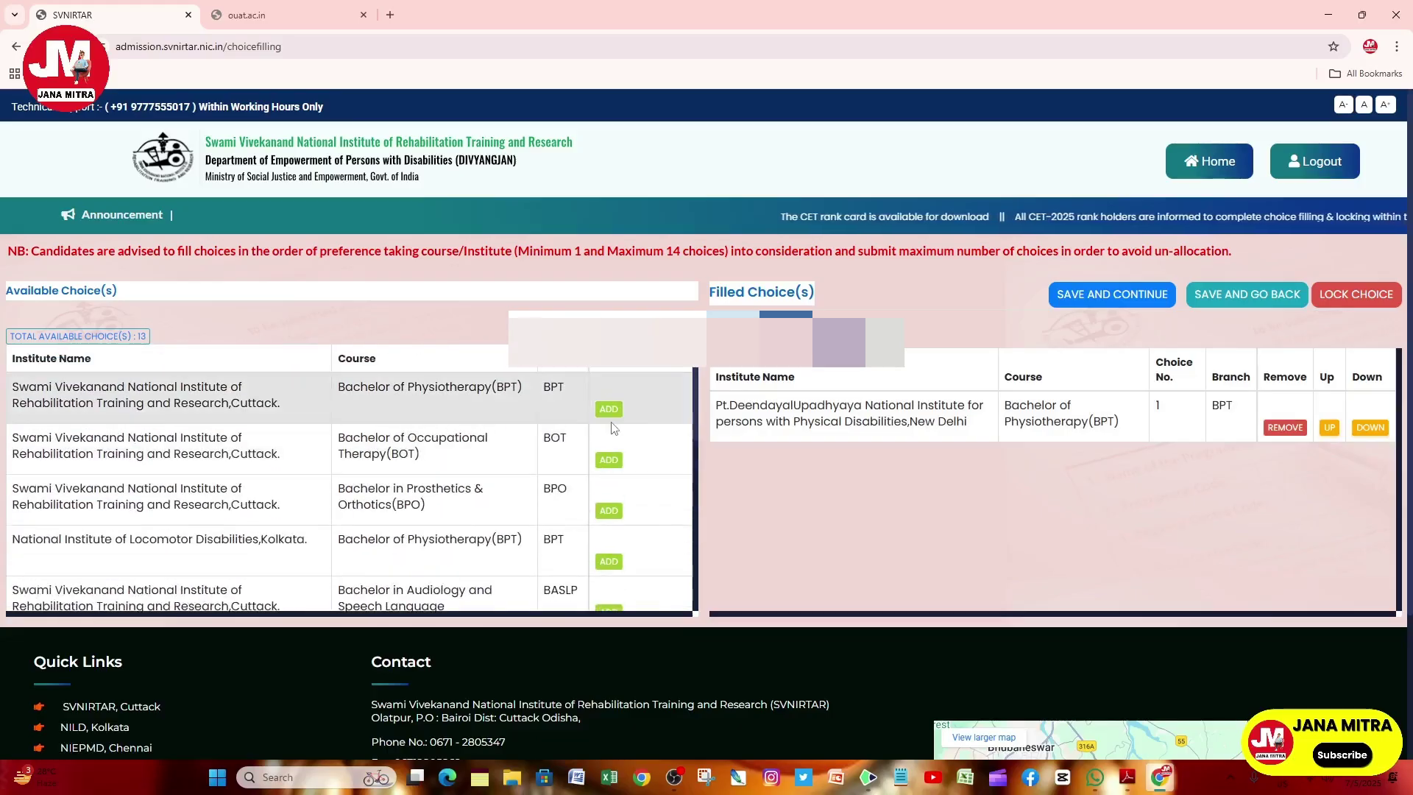
pyautogui.click(609, 409)
pyautogui.click(610, 409)
pyautogui.click(610, 409)
pyautogui.click(610, 409)
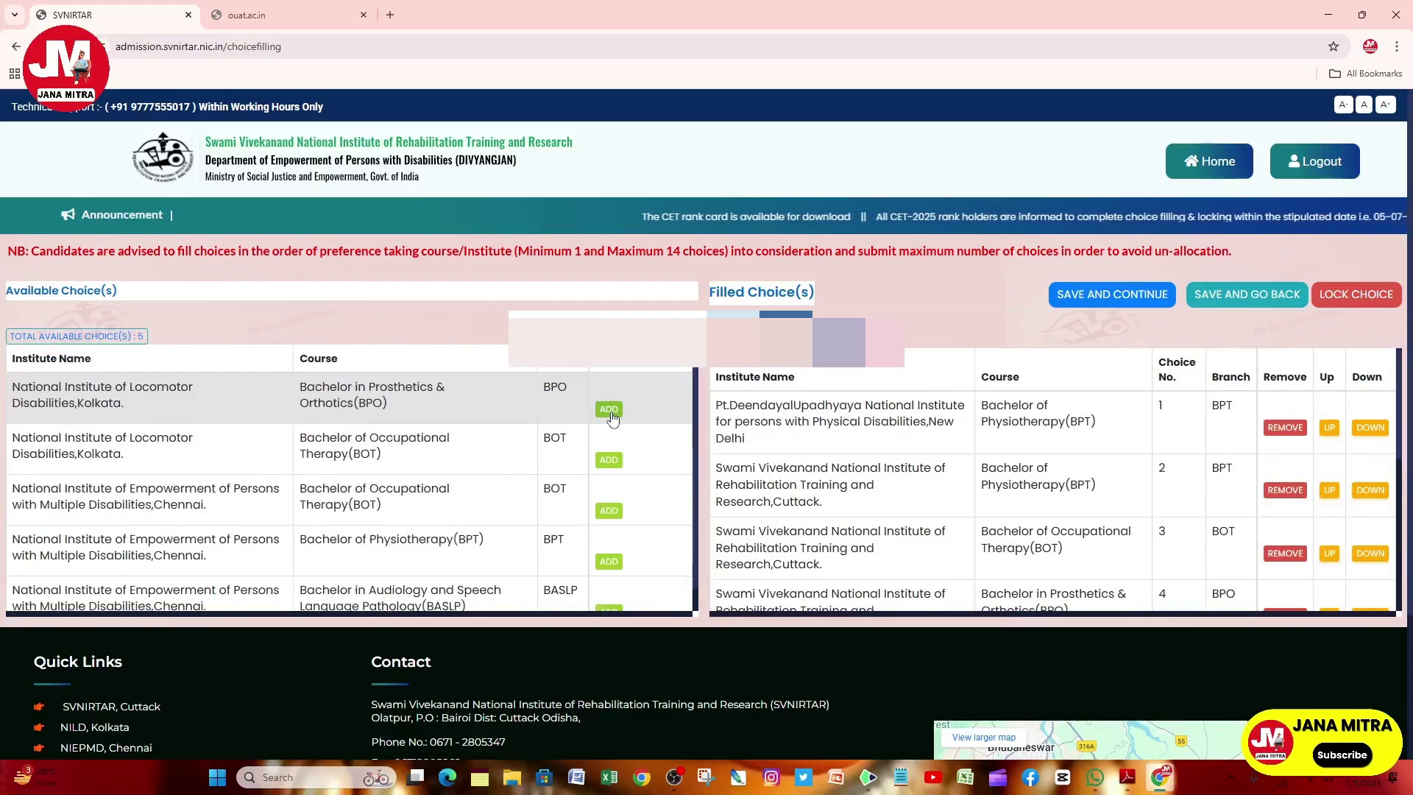
pyautogui.click(610, 409)
pyautogui.click(609, 409)
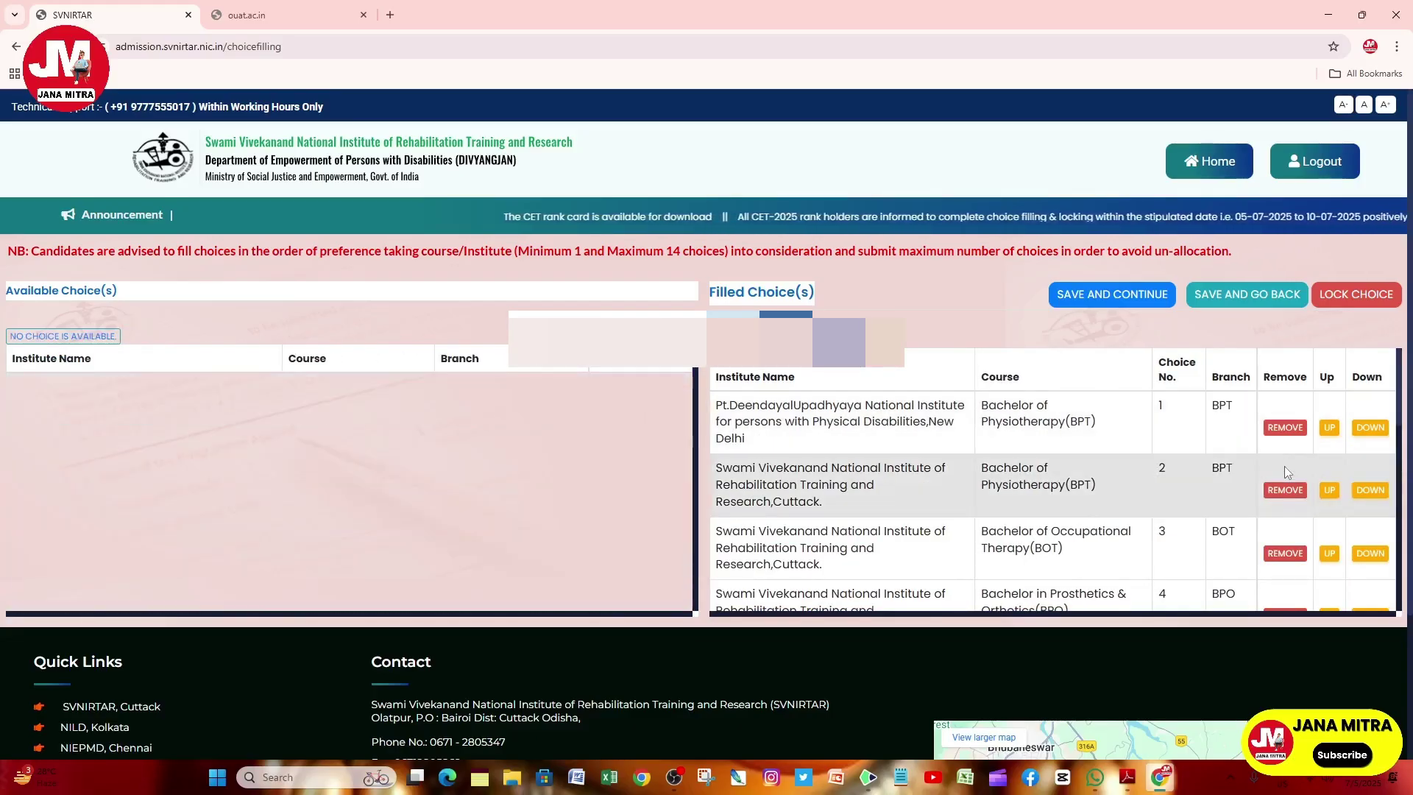
# Step: Move the BASLP course at National Institute of Empowerment of Persons with Multiple Disabilities, Chennai up to choice number 8
pyautogui.scroll(-8, 1283, 466)
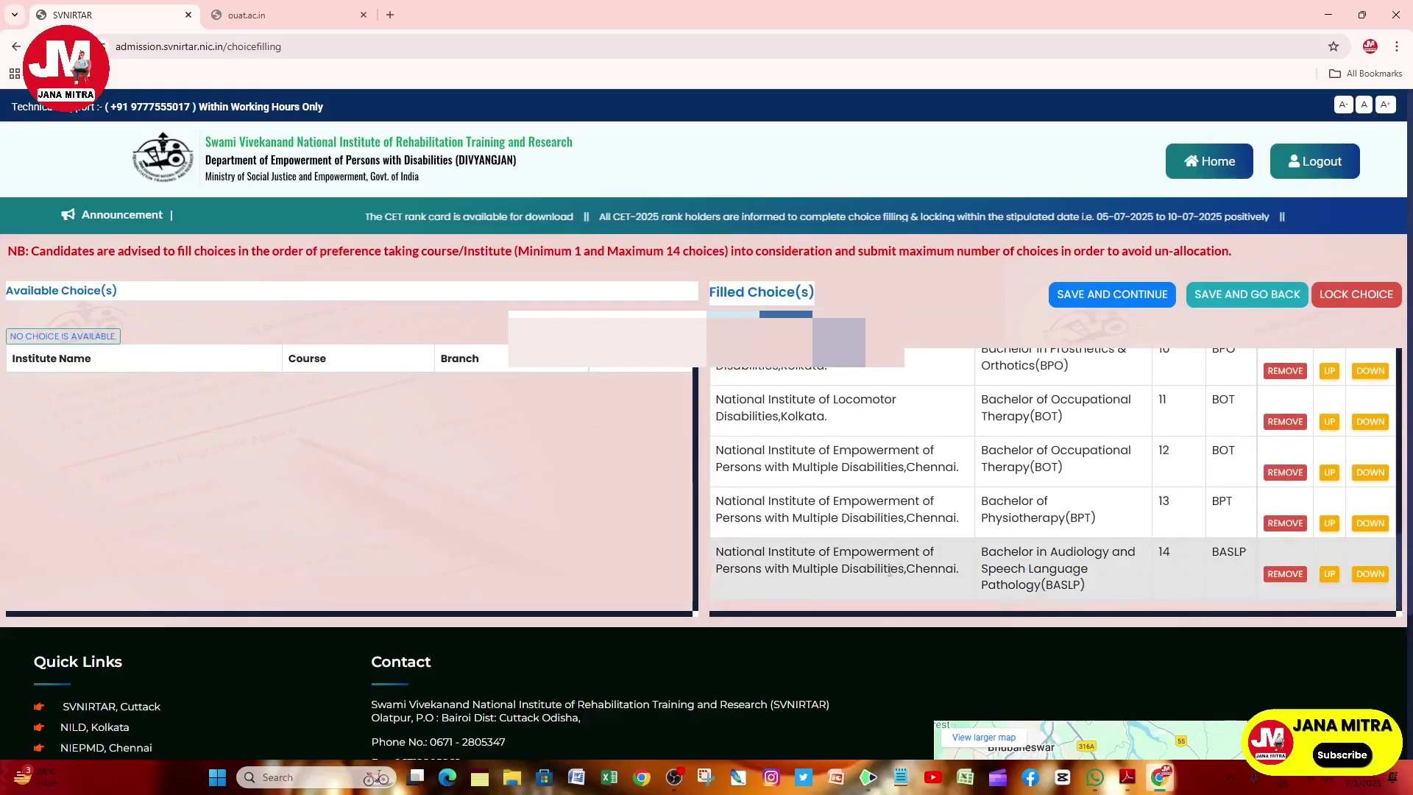
pyautogui.click(1329, 574)
pyautogui.click(1329, 522)
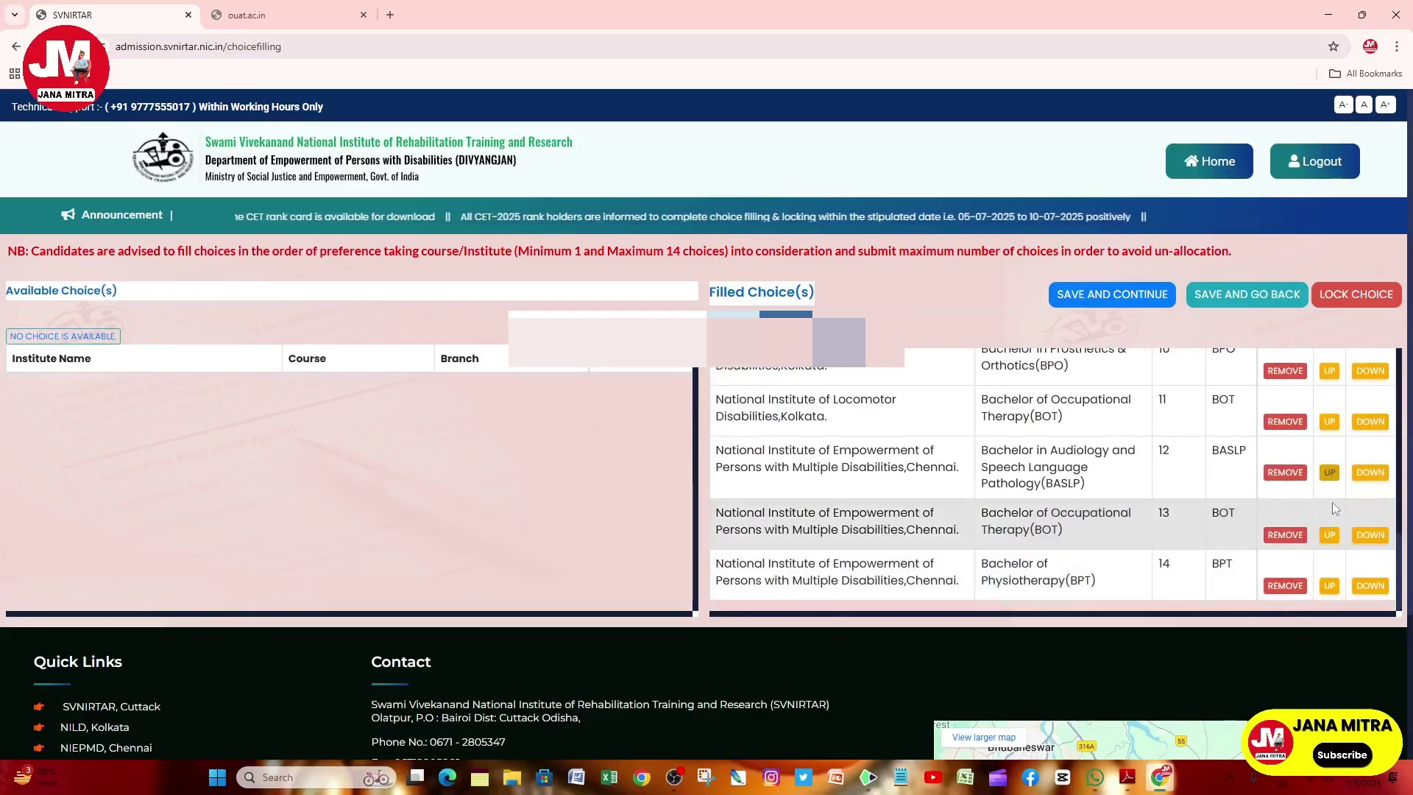
pyautogui.click(1329, 471)
pyautogui.click(1329, 421)
pyautogui.scroll(3, 1324, 456)
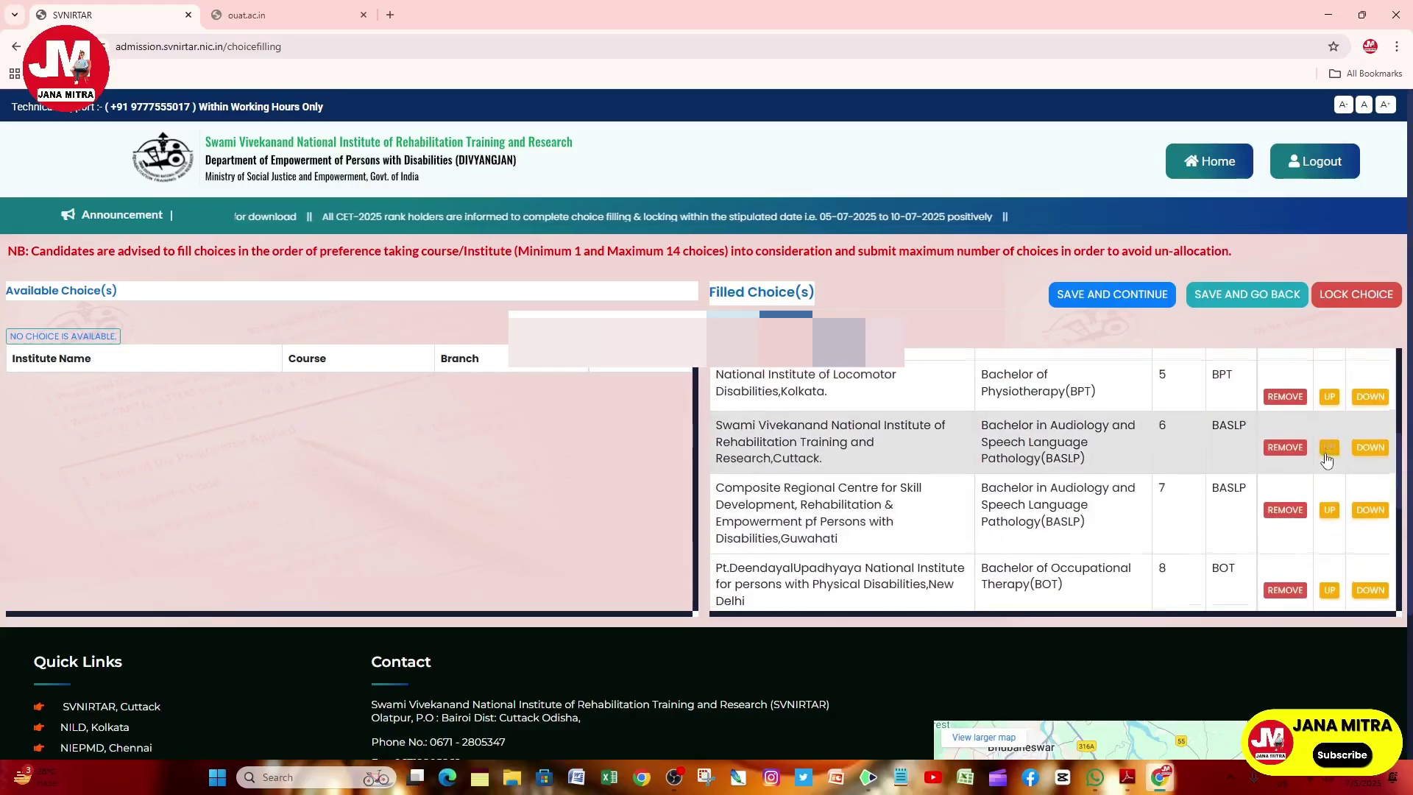
pyautogui.scroll(-2, 1329, 551)
pyautogui.click(1329, 571)
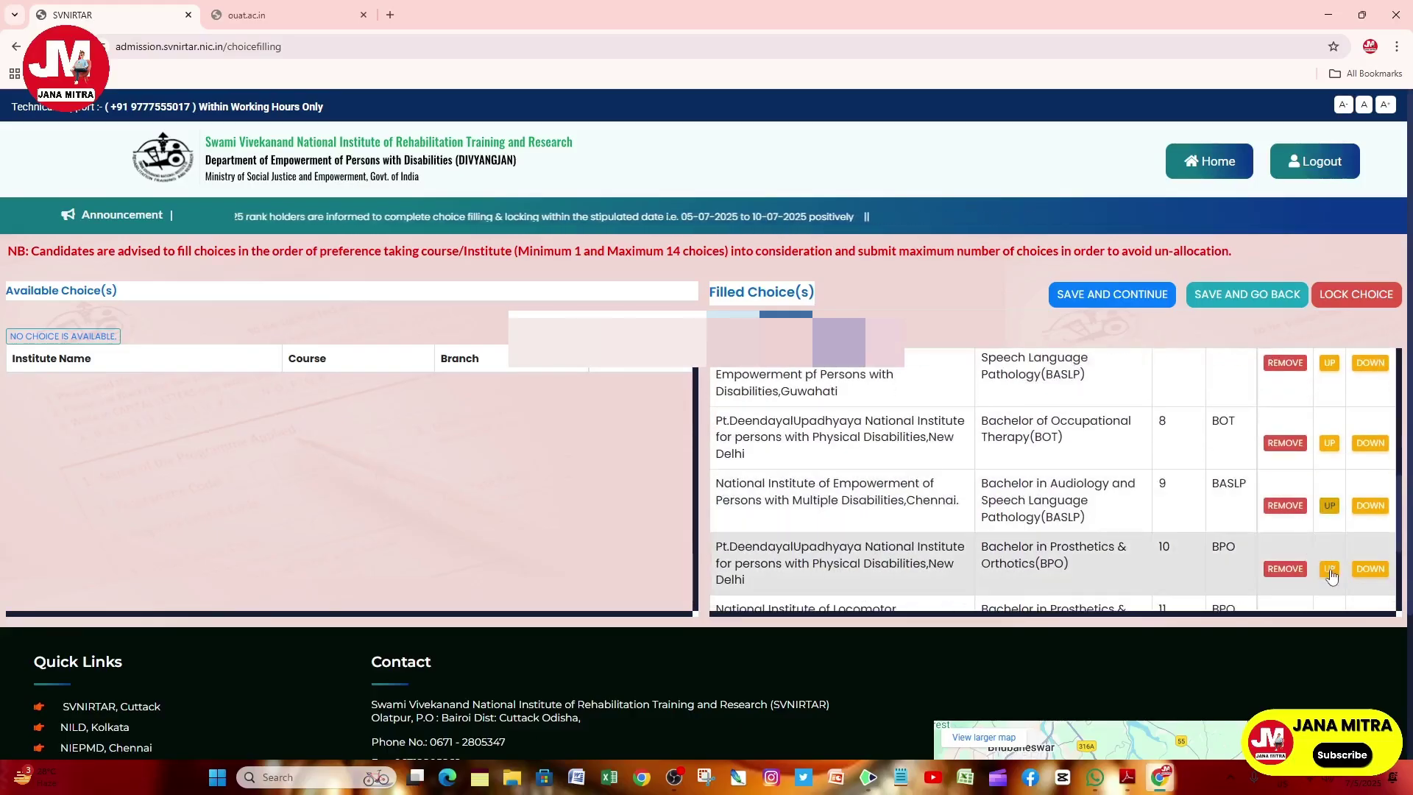
pyautogui.click(1329, 506)
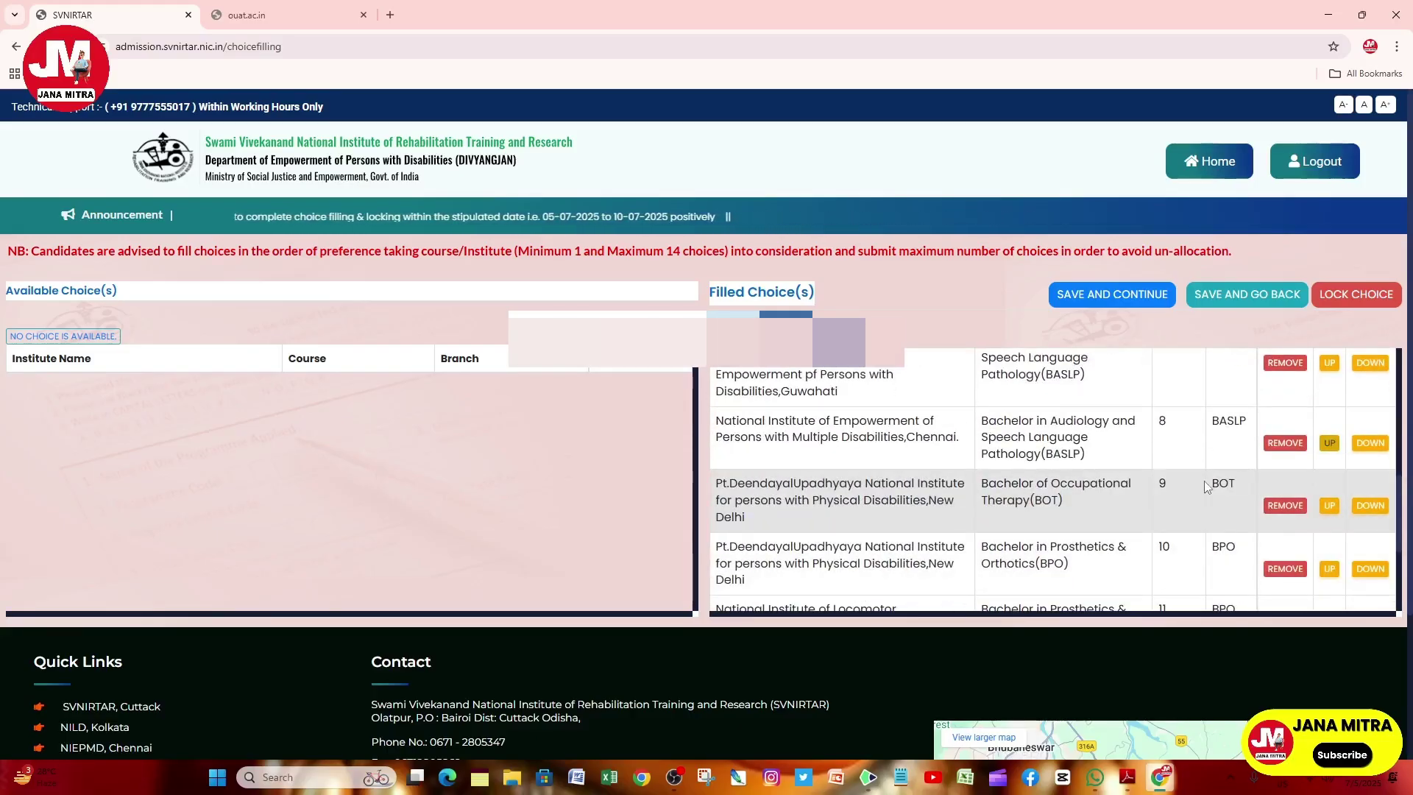
# Step: Move the BASLP course at the Chennai institute above the Guwahati one and back down to choice number 8
pyautogui.click(1329, 443)
pyautogui.scroll(2, 1329, 444)
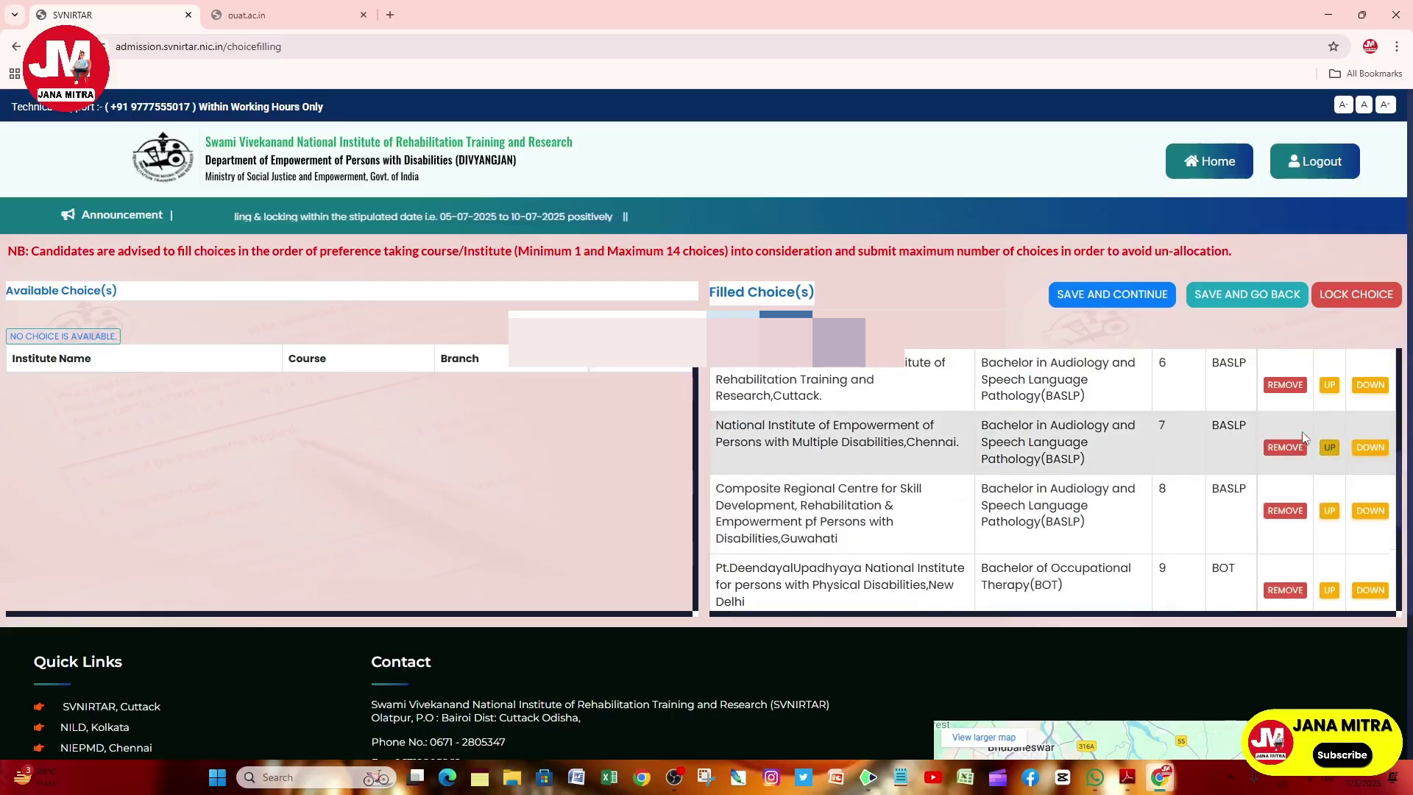
pyautogui.click(1368, 454)
pyautogui.click(1369, 454)
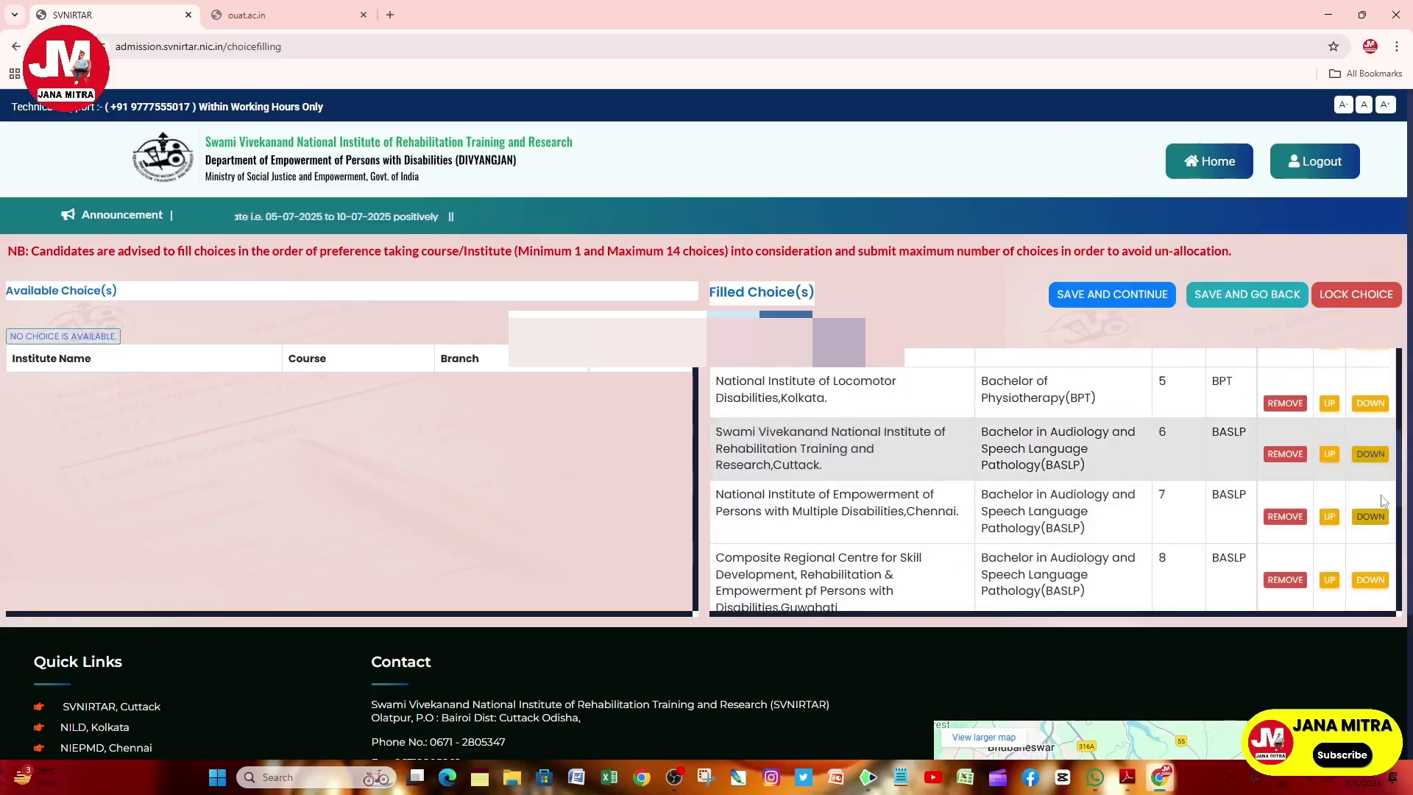
pyautogui.click(1371, 516)
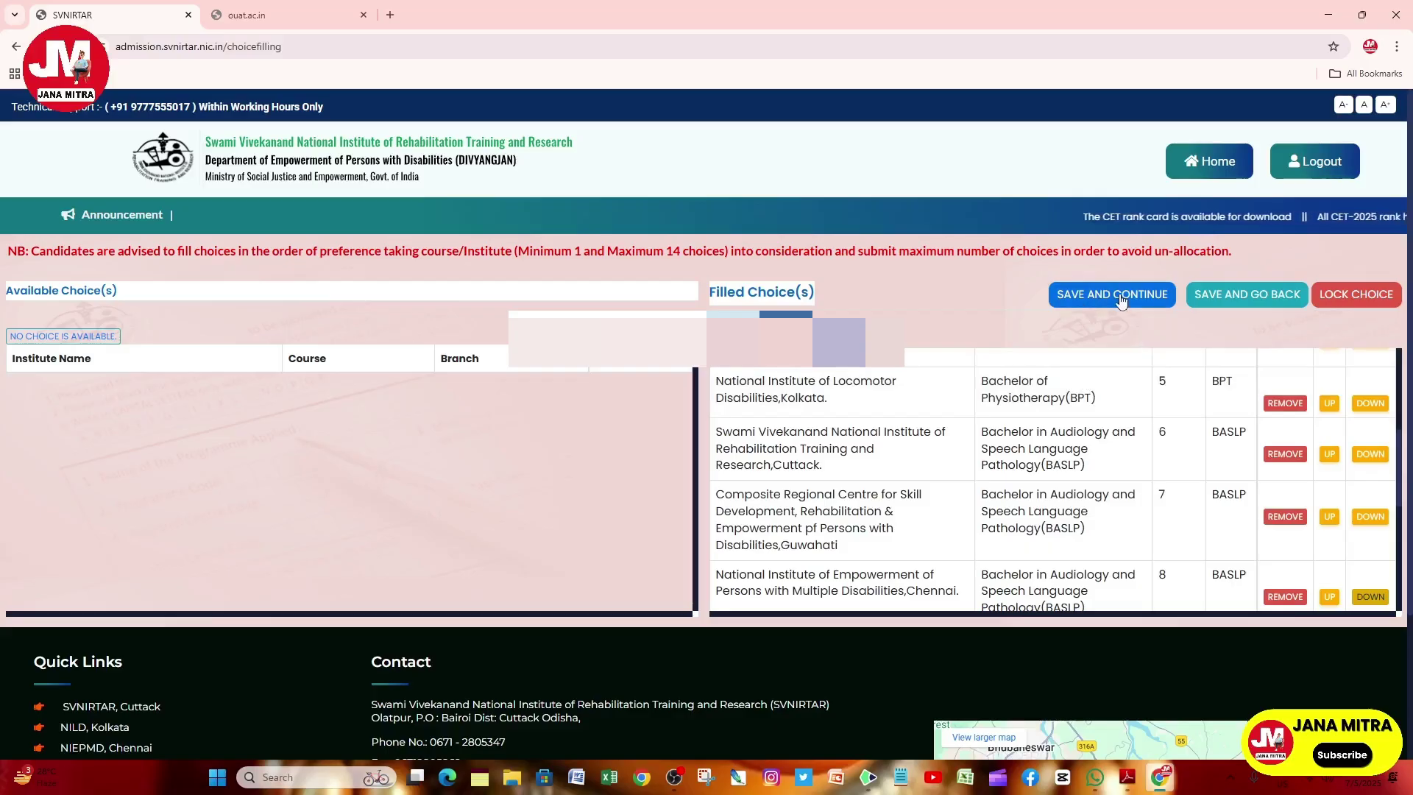
# Step: Save the filled choices without locking them and return to the program details page
pyautogui.click(1247, 291)
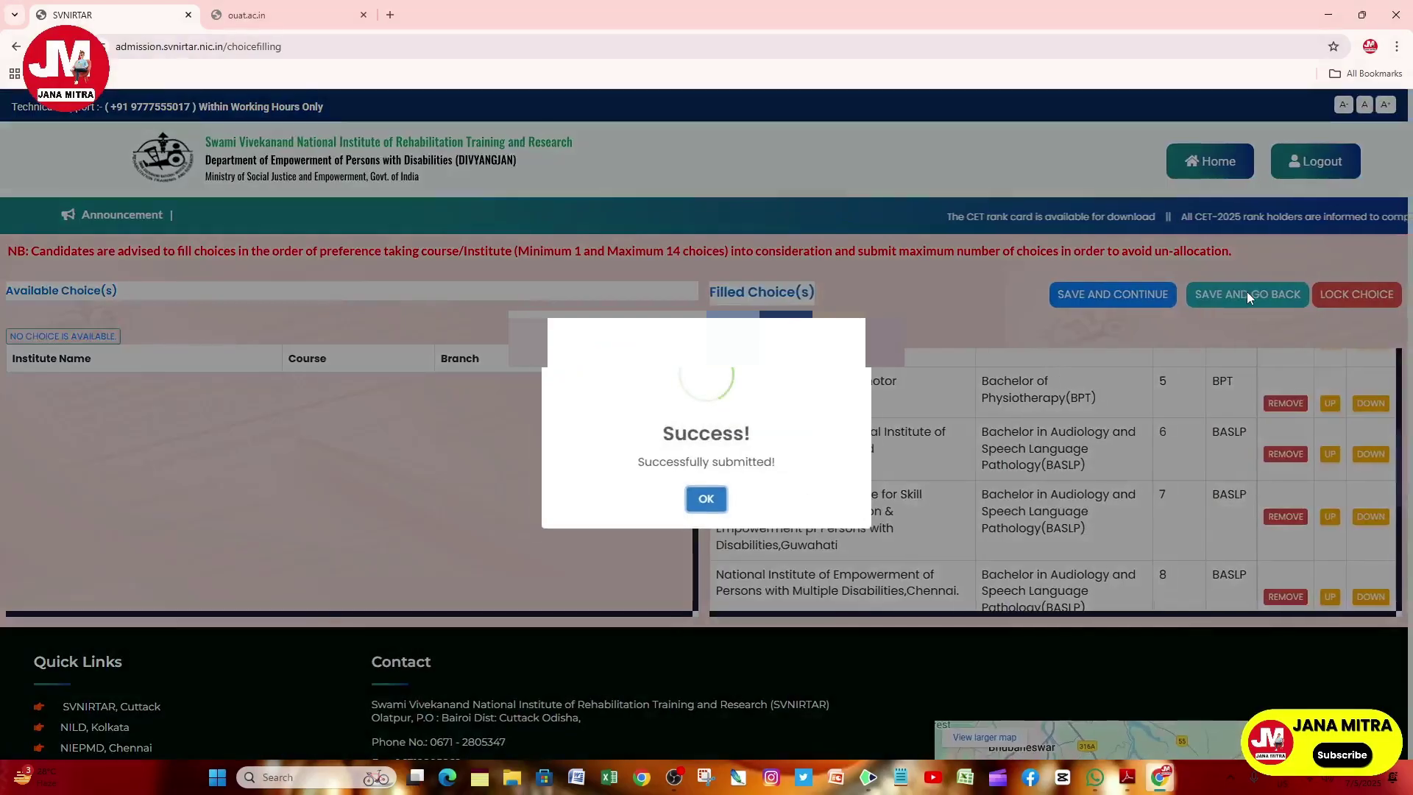
pyautogui.click(703, 501)
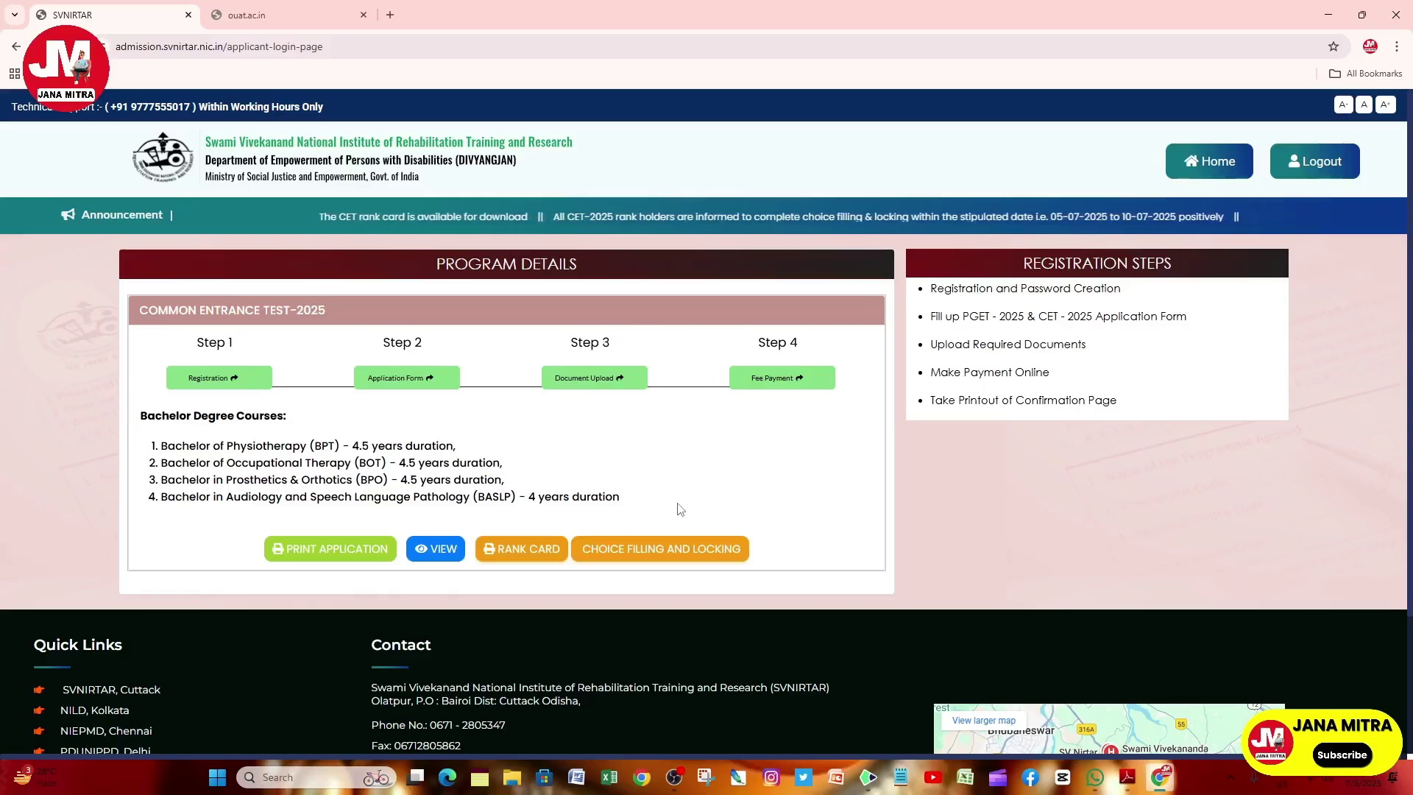
# Step: Reopen choice filling and locking and review the saved order of all filled choices
pyautogui.click(661, 548)
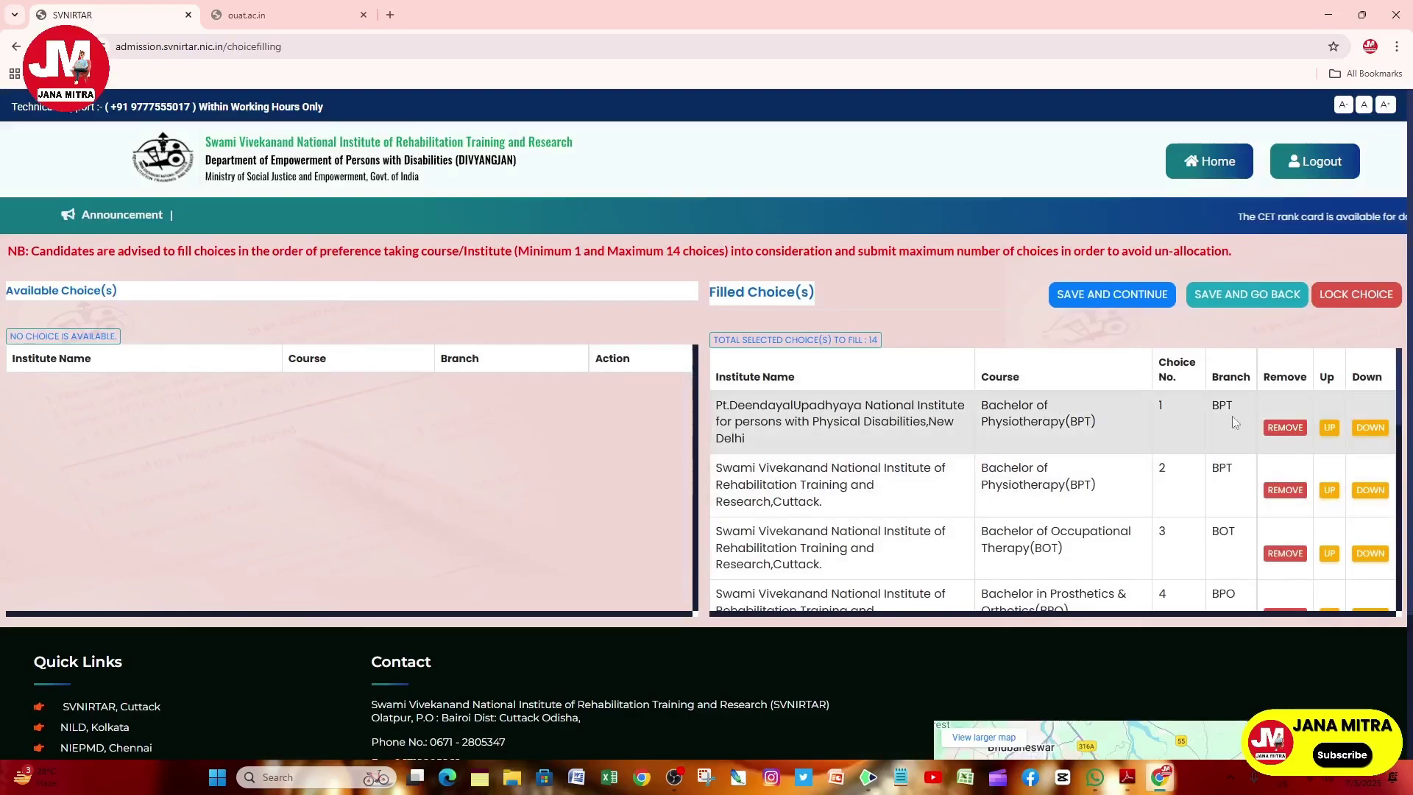
pyautogui.scroll(-6, 1191, 551)
pyautogui.scroll(-2, 1194, 558)
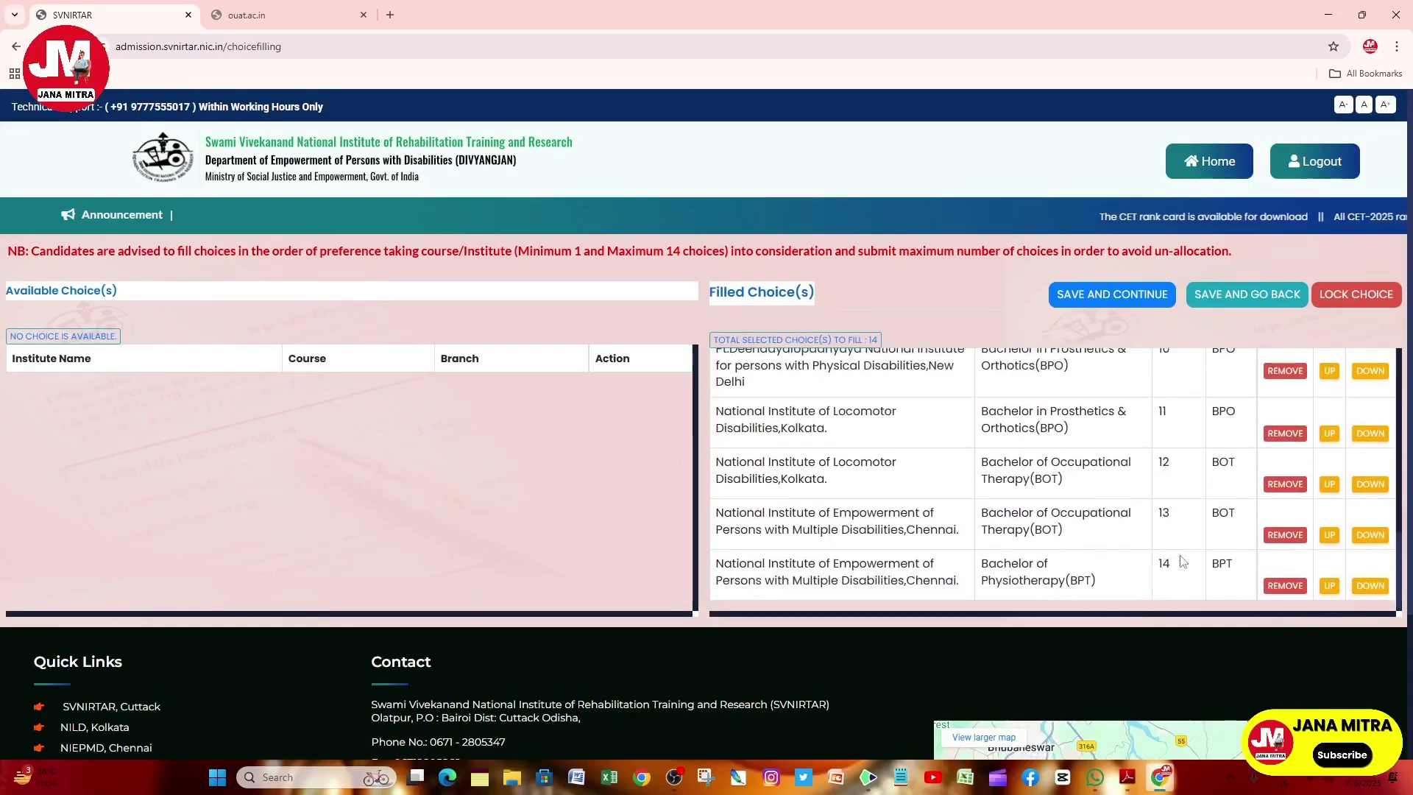
pyautogui.scroll(8, 1137, 563)
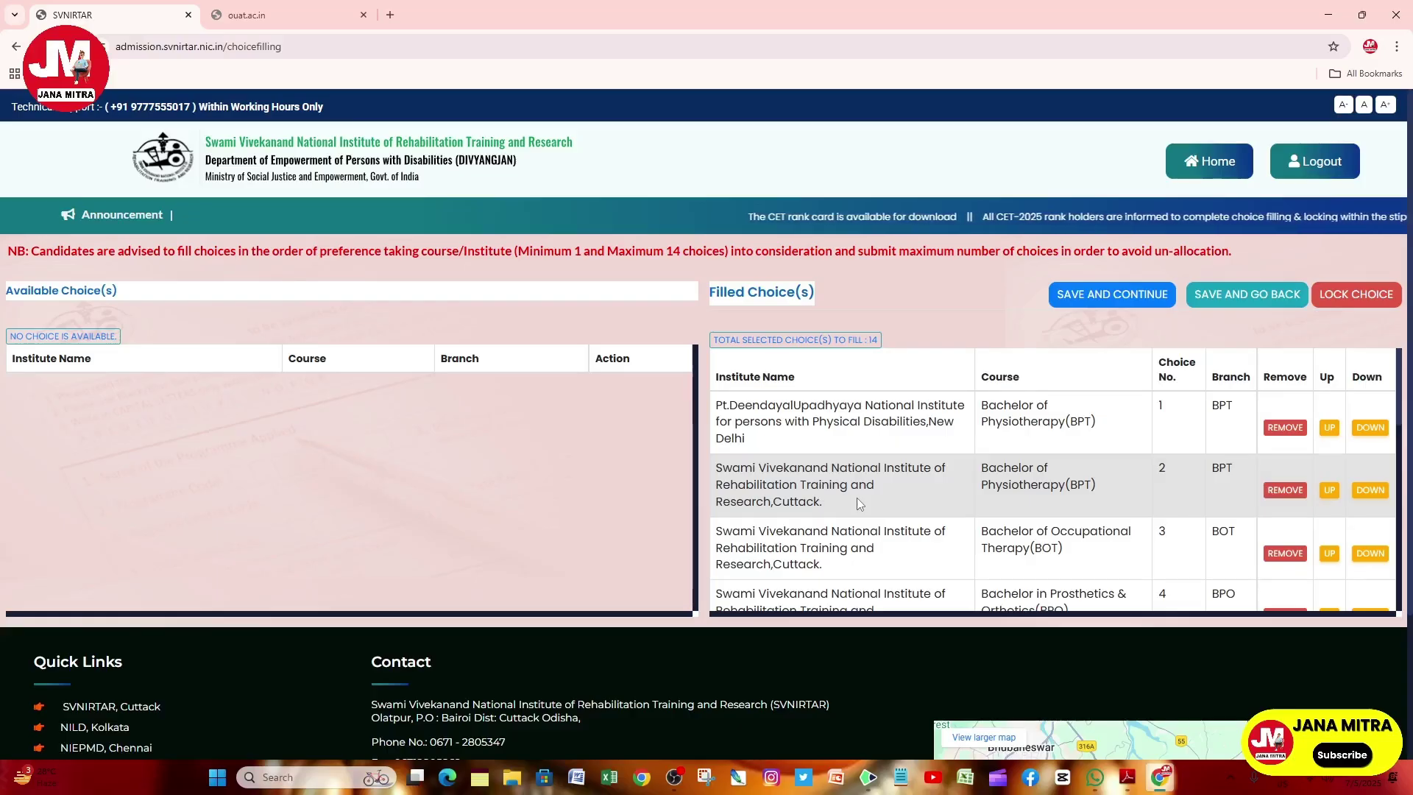
# Step: Log out of the applicant account
pyautogui.click(1321, 171)
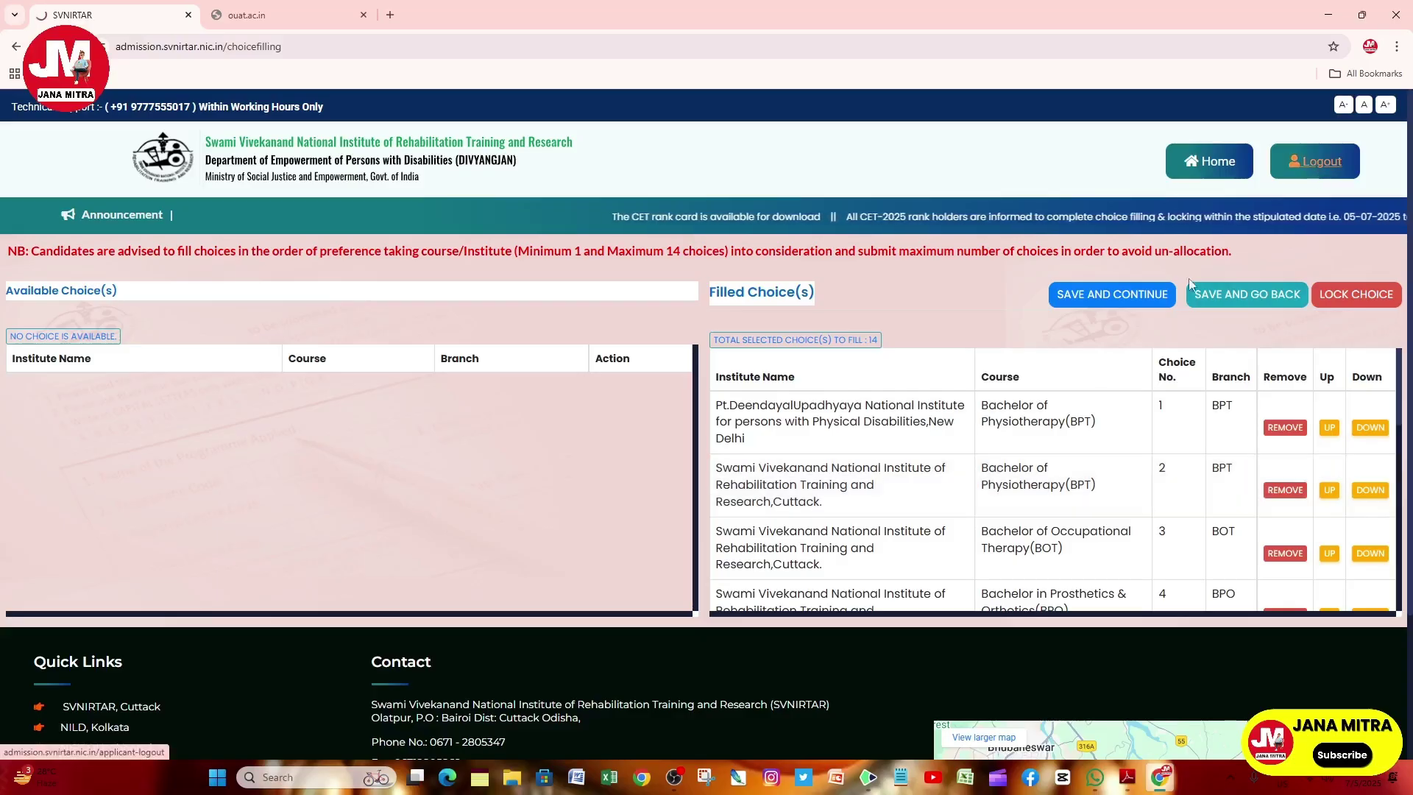
pyautogui.click(675, 777)
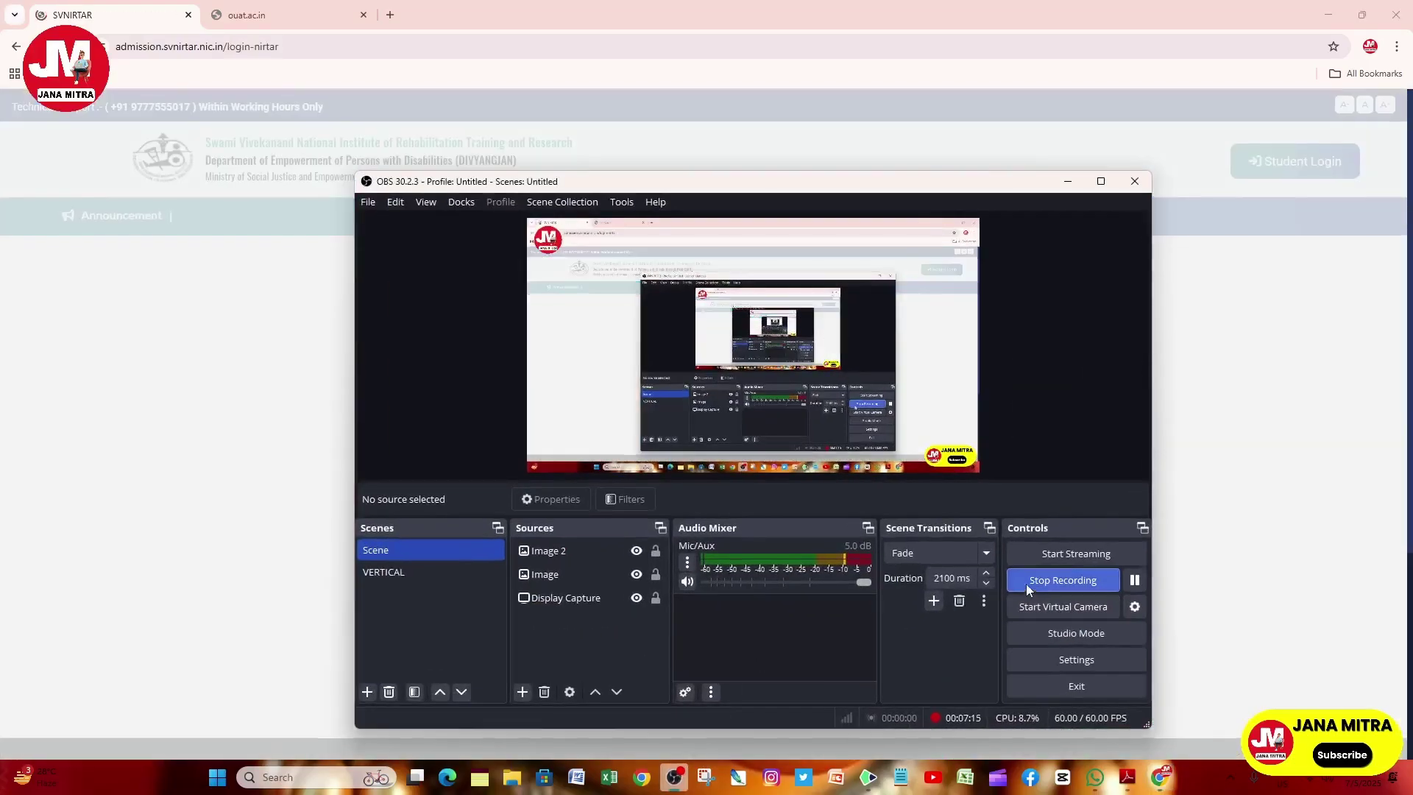
pyautogui.click(1030, 581)
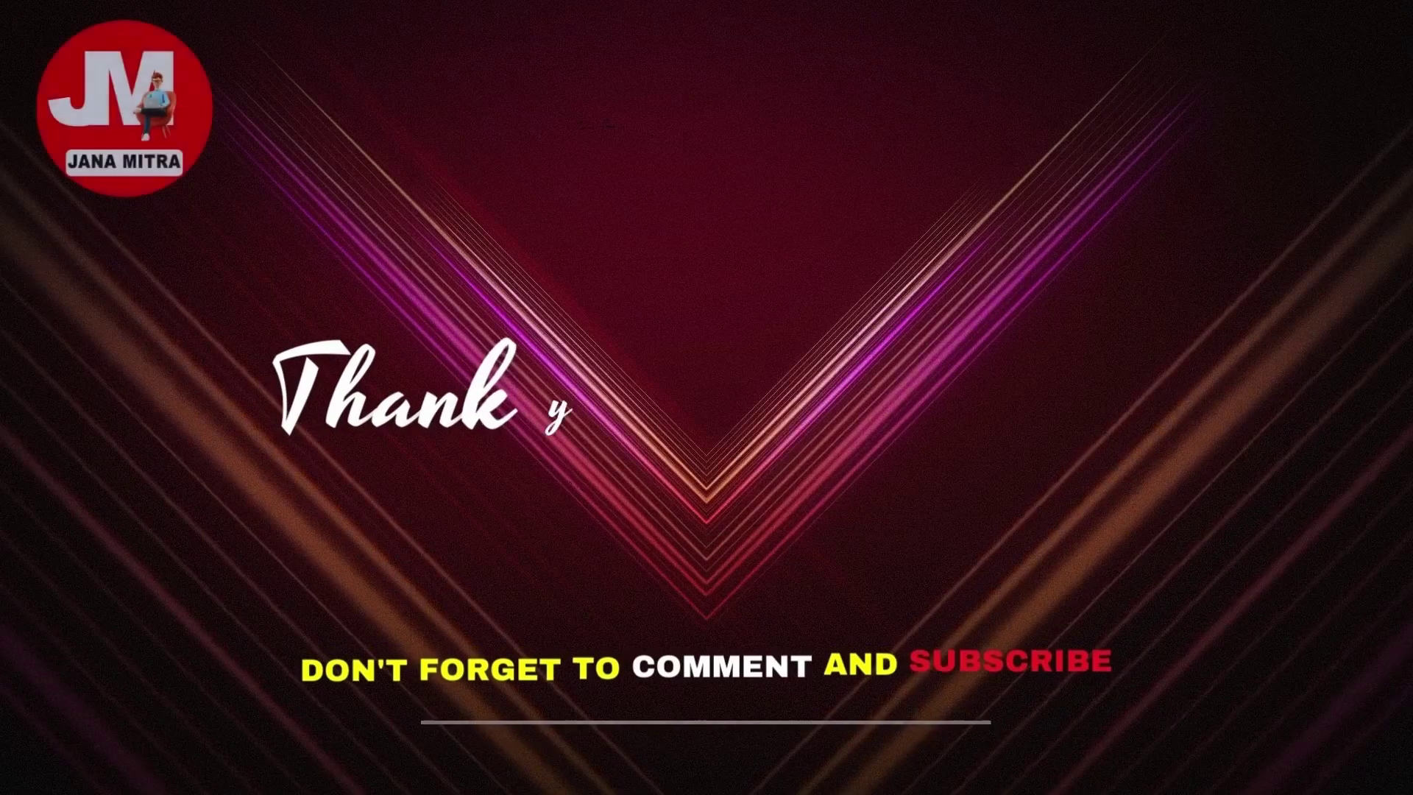